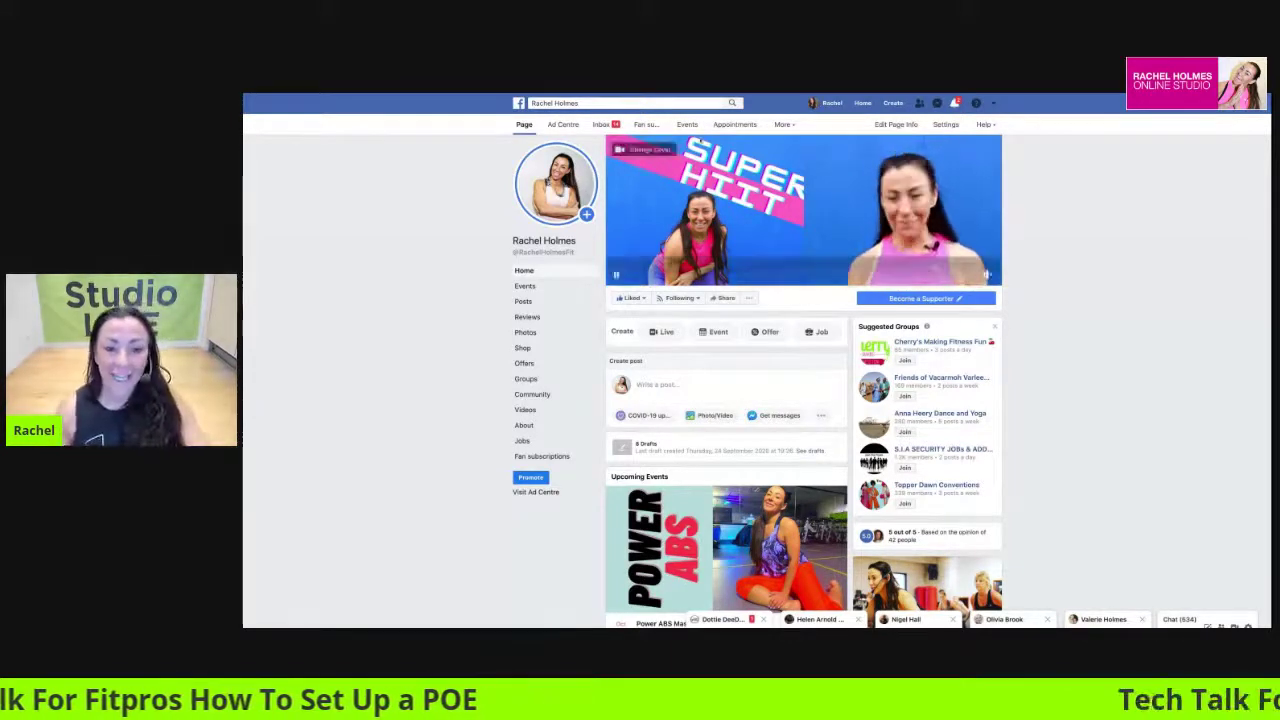
# Start a new event from the page's events section and name it "Tech Talk Test".
pyautogui.click(687, 124)
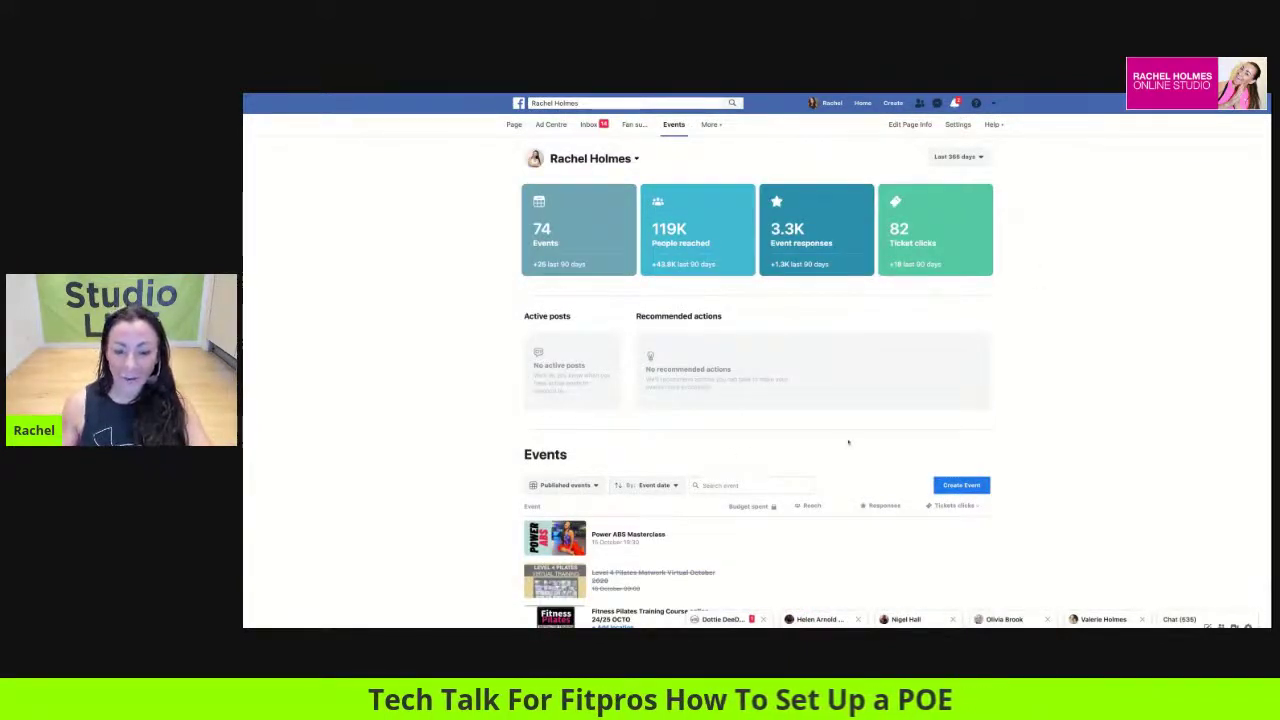
pyautogui.scroll(-2, 848, 450)
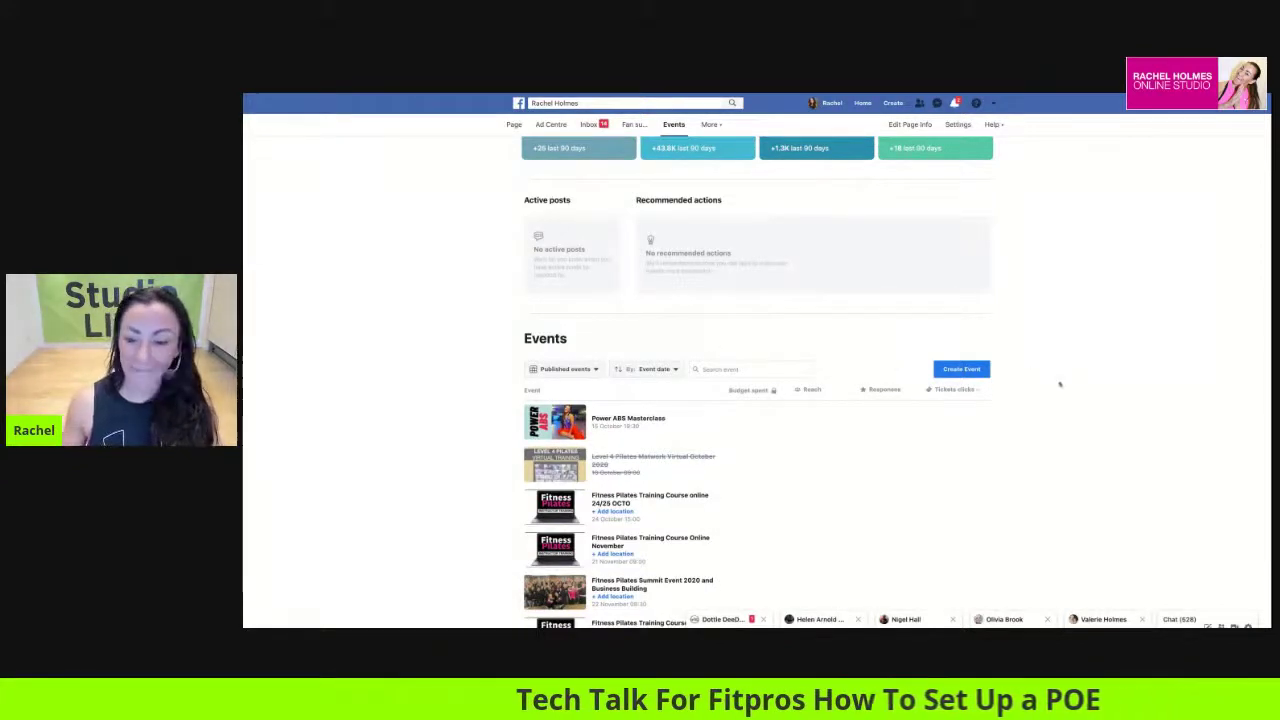
pyautogui.click(962, 370)
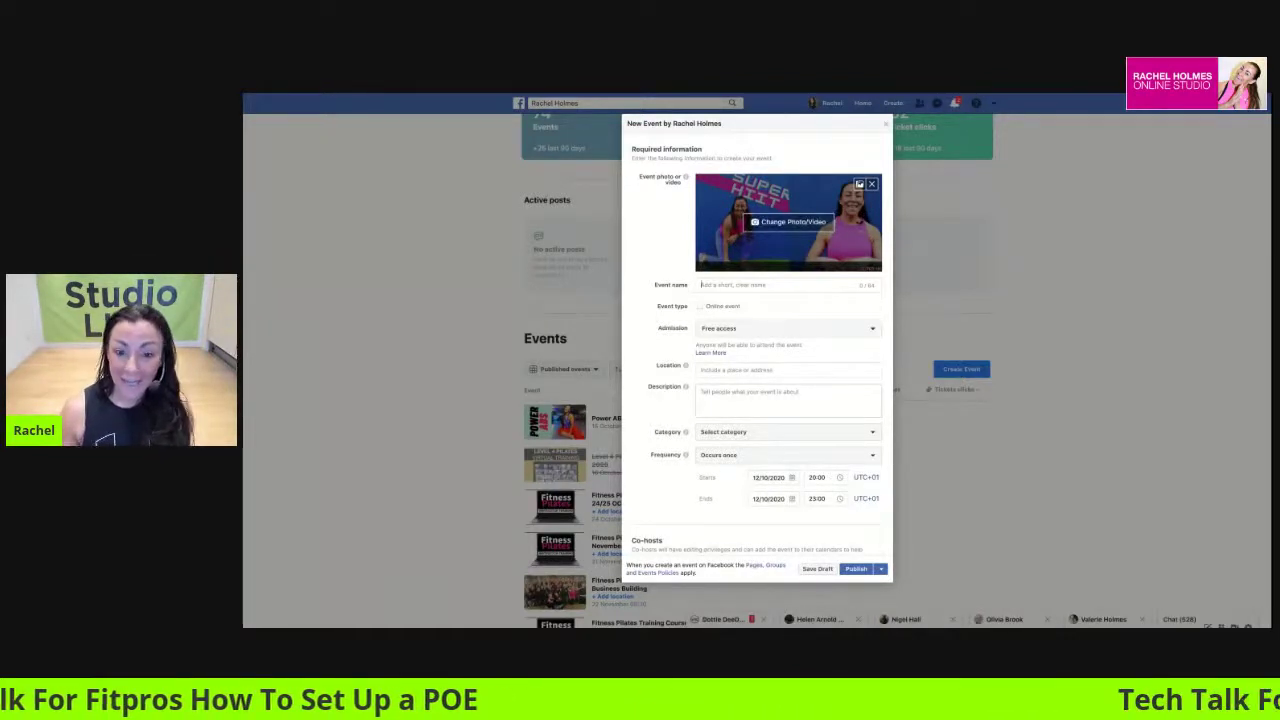
pyautogui.click(701, 285)
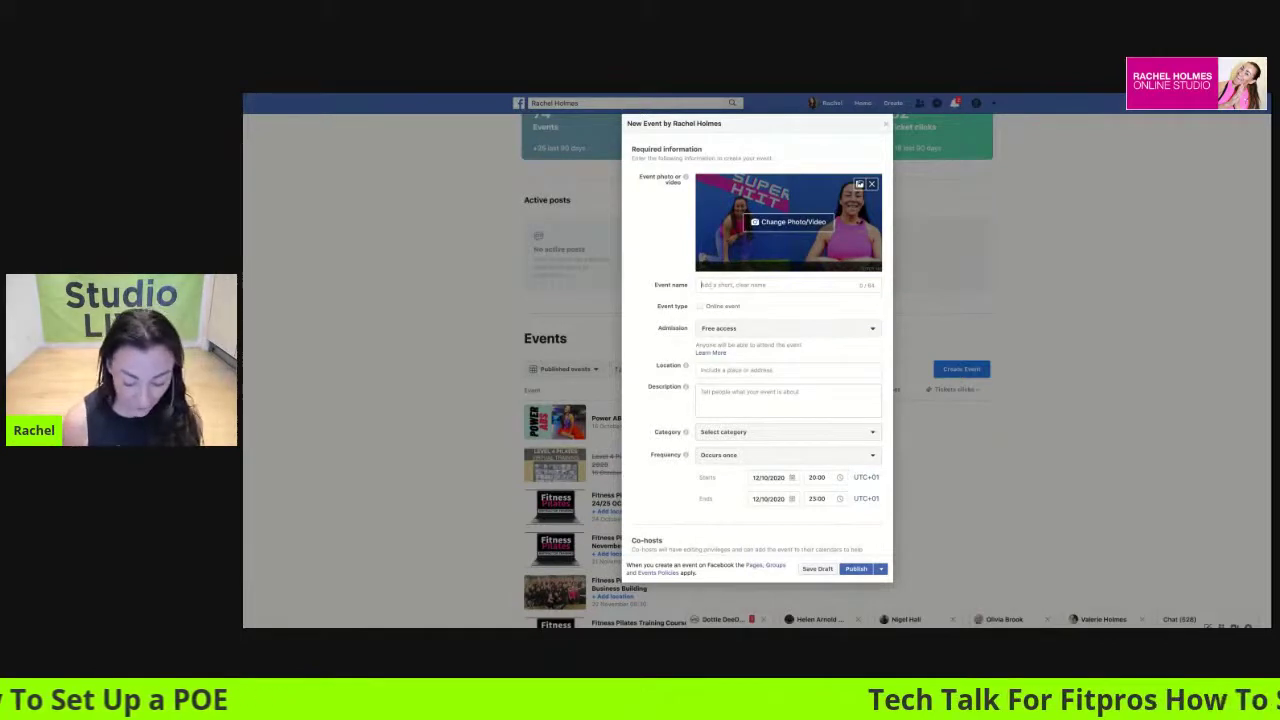
pyautogui.write('Tech')
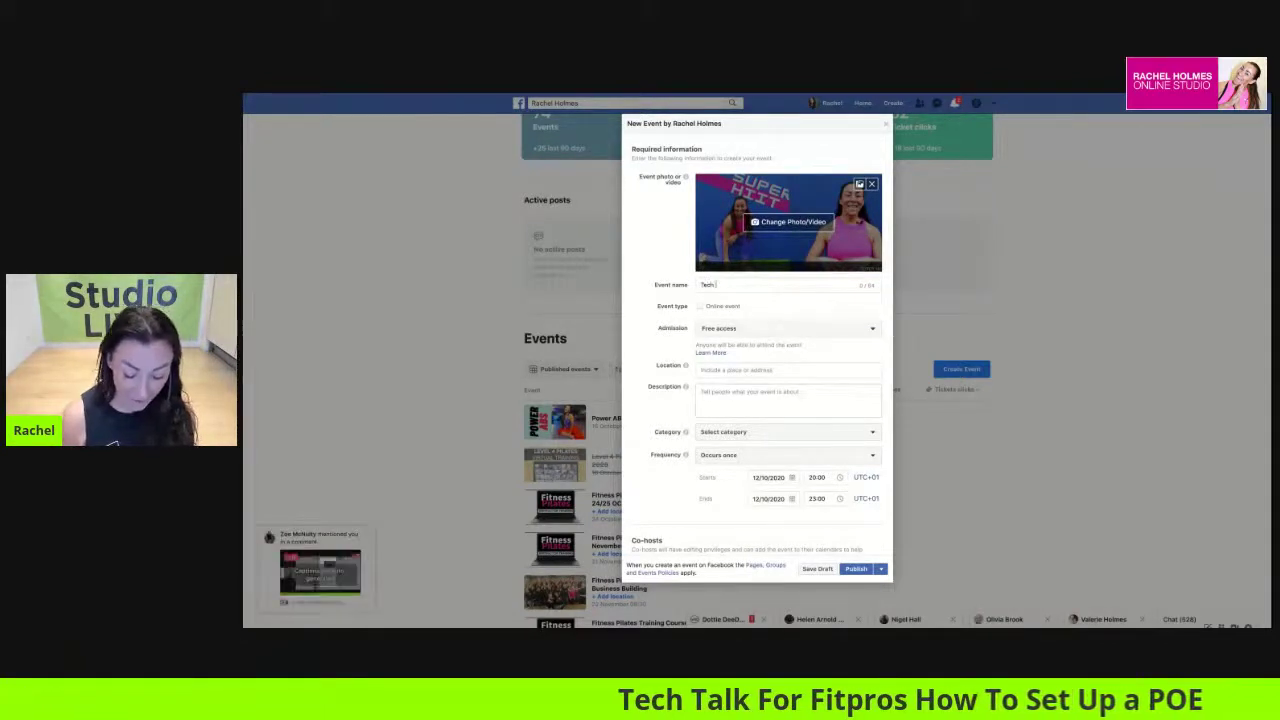
pyautogui.write(' Talk Tal')
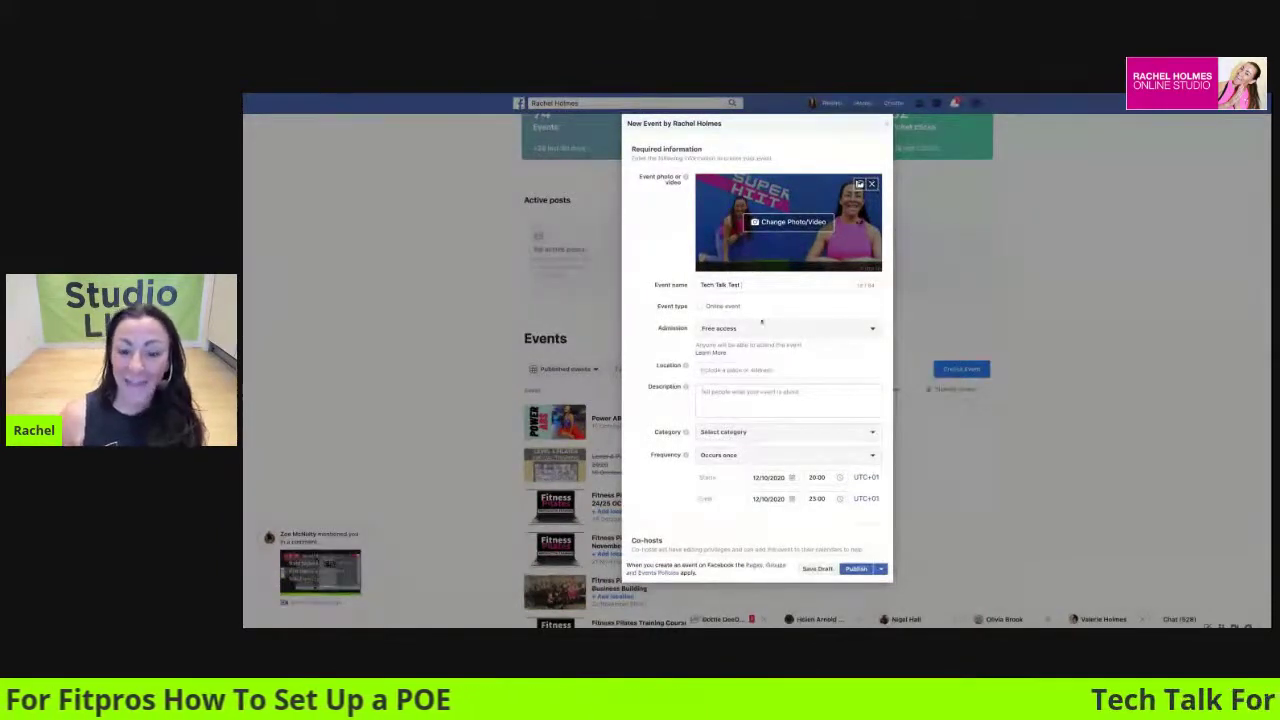
# Make the event an online event with Facebook Live as its format.
pyautogui.click(701, 307)
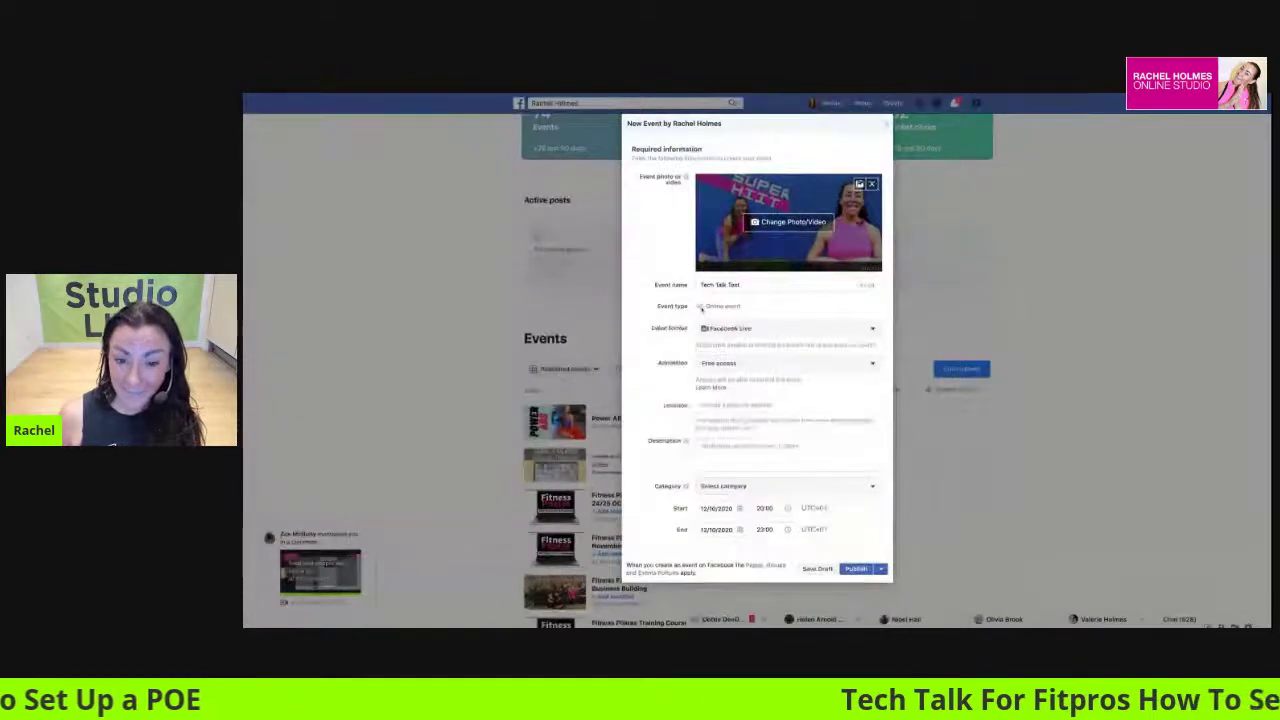
pyautogui.click(873, 330)
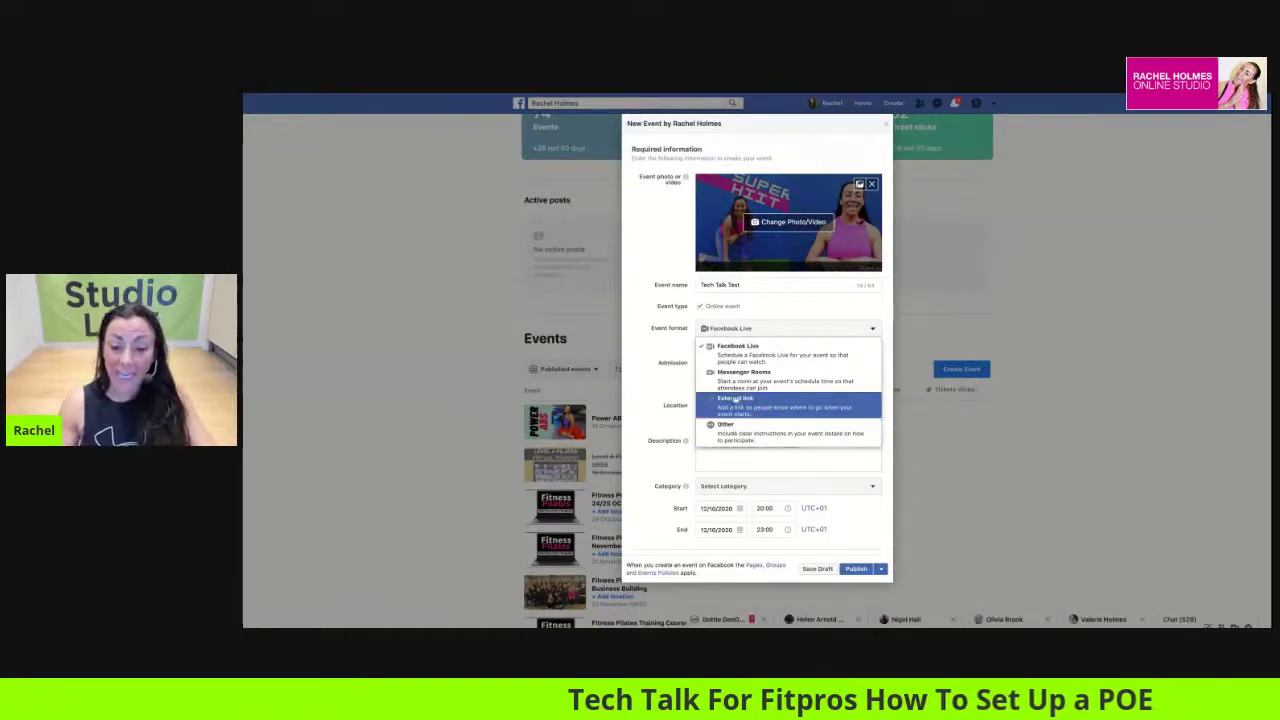
pyautogui.click(757, 356)
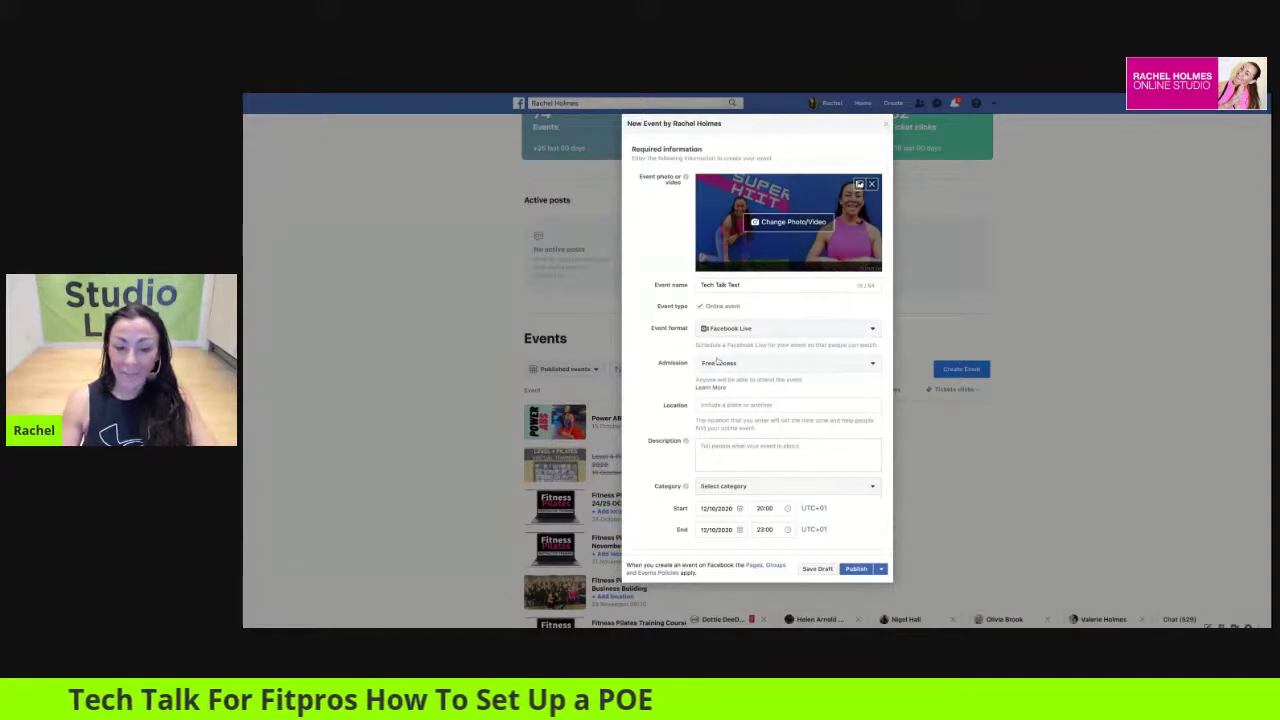
# Set the event's admission to $4.99 and turn off its limited capacity option.
pyautogui.click(849, 366)
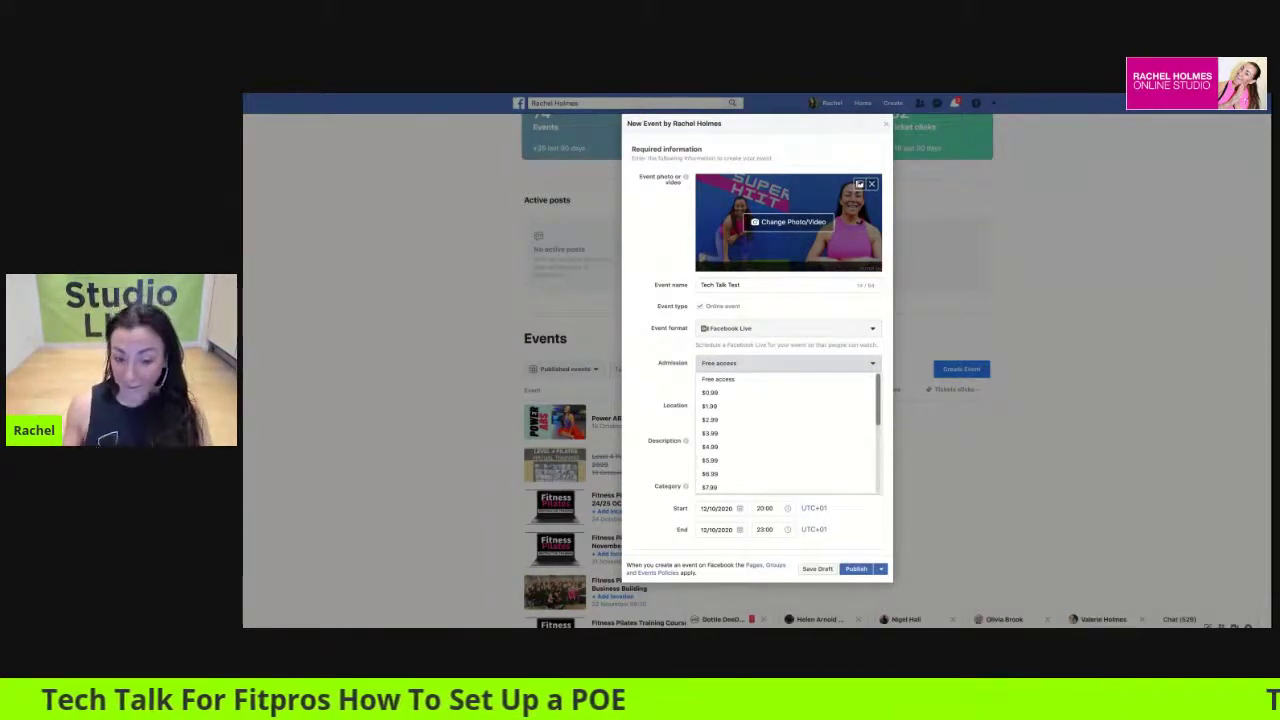
pyautogui.scroll(-1, 732, 385)
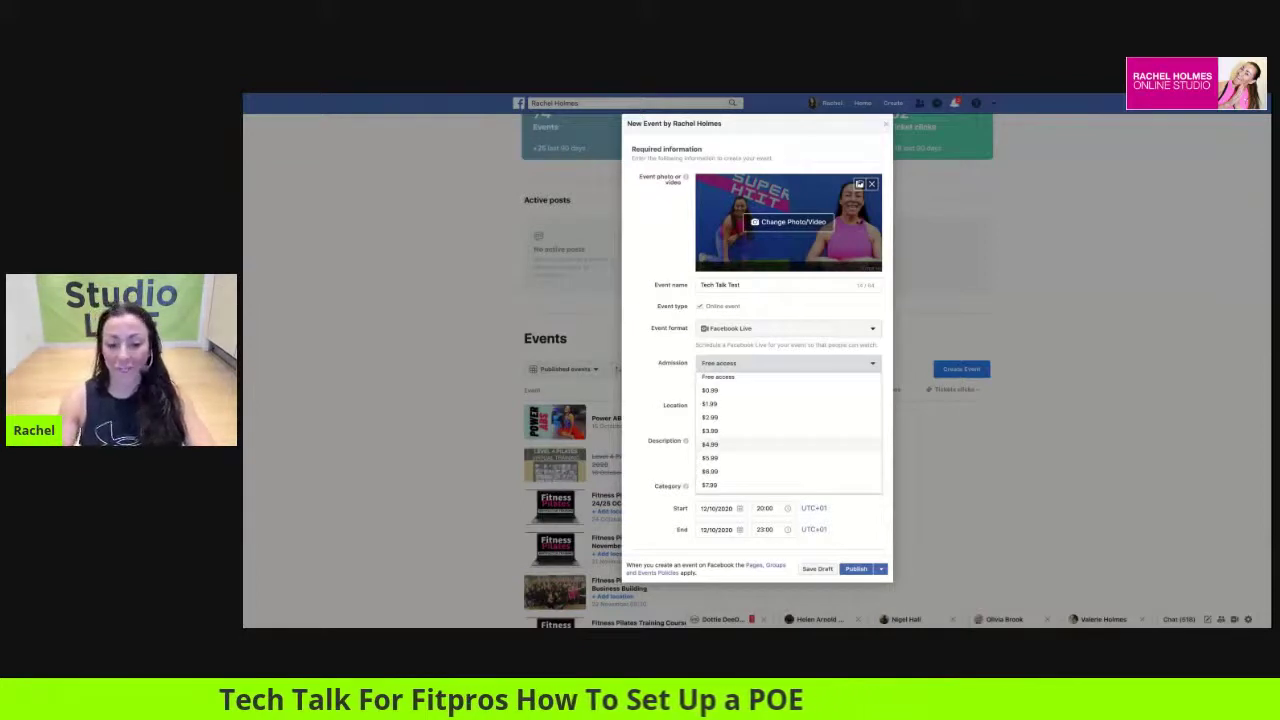
pyautogui.click(720, 444)
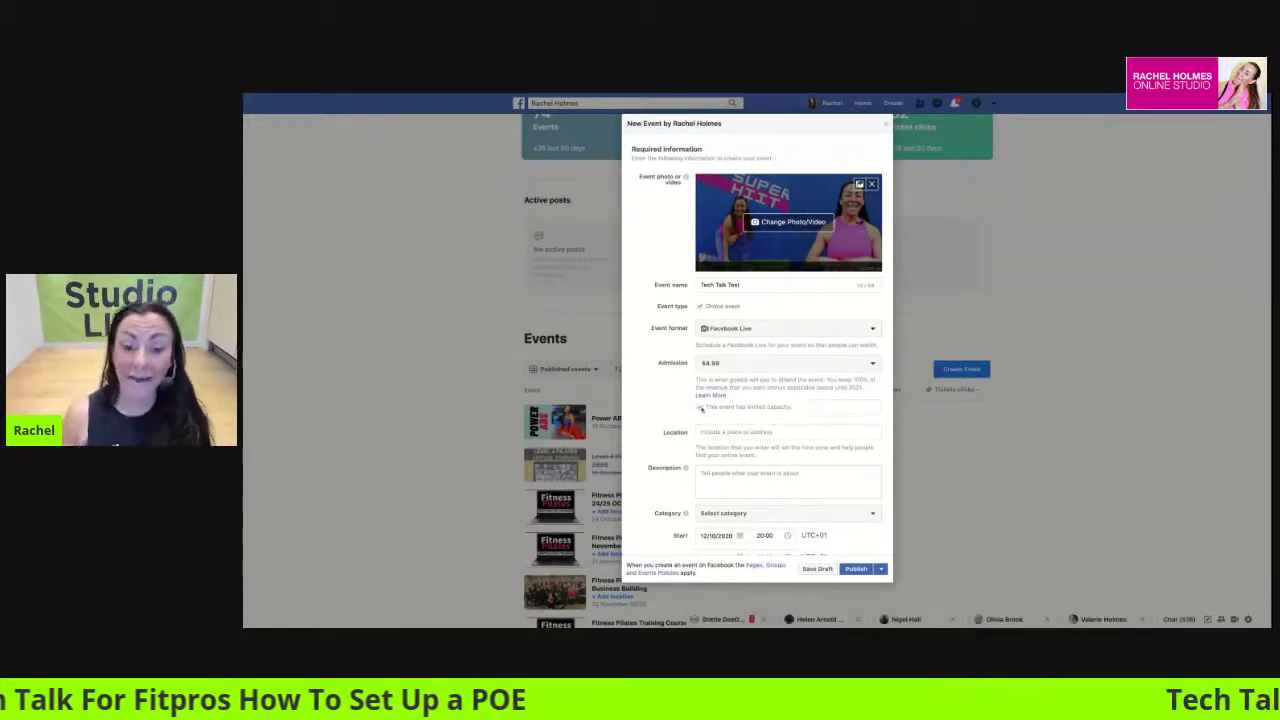
pyautogui.click(700, 407)
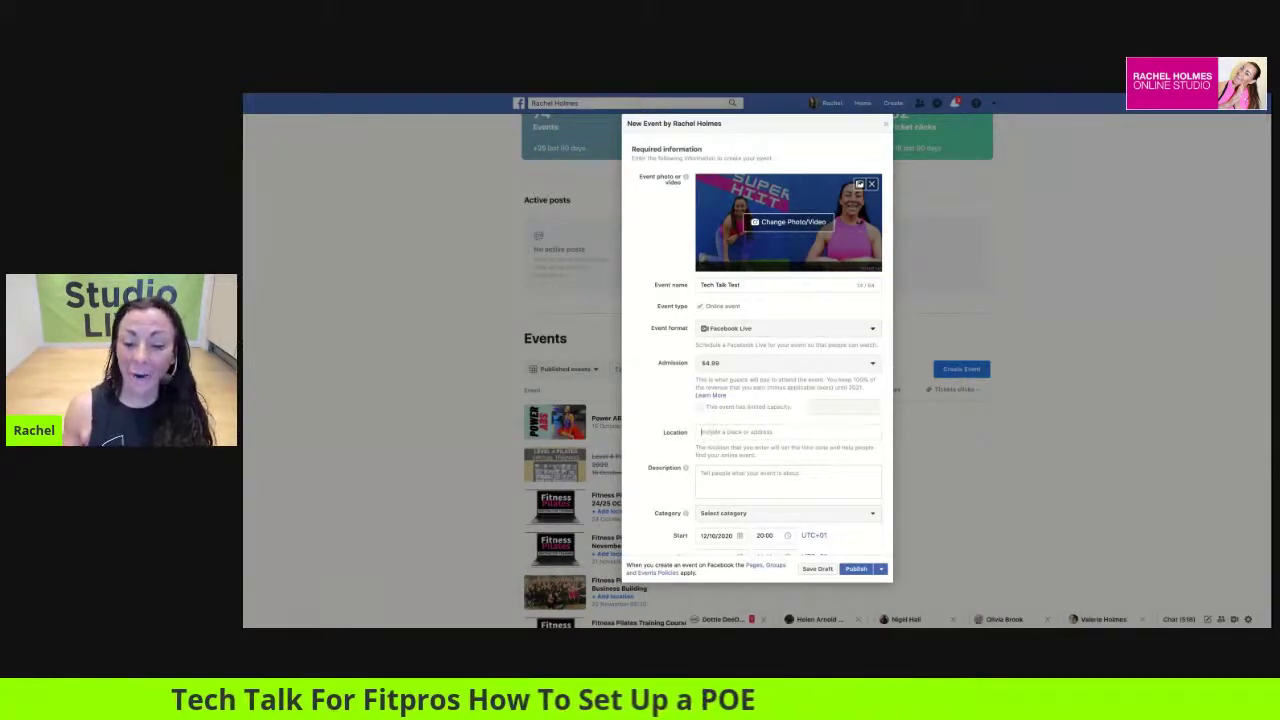
# Set the event's location to Nottingham and enter "Test tech" as its description.
pyautogui.write('N')
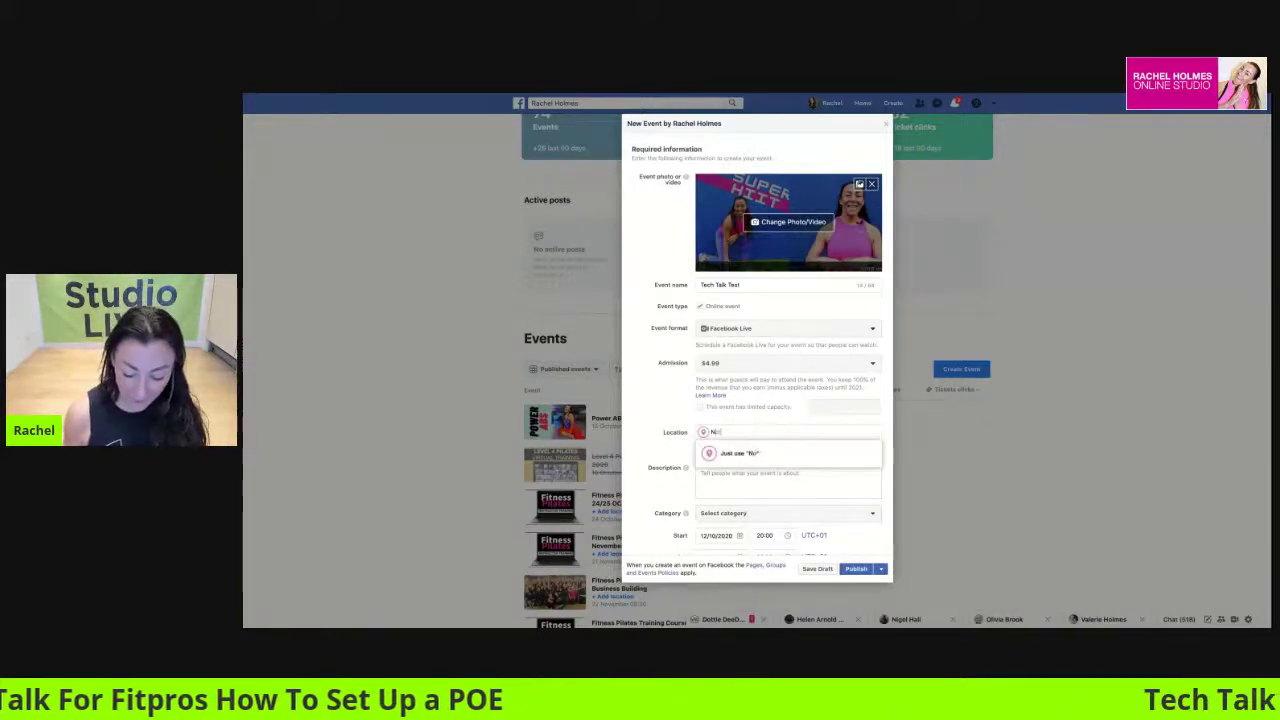
pyautogui.write('ottingham')
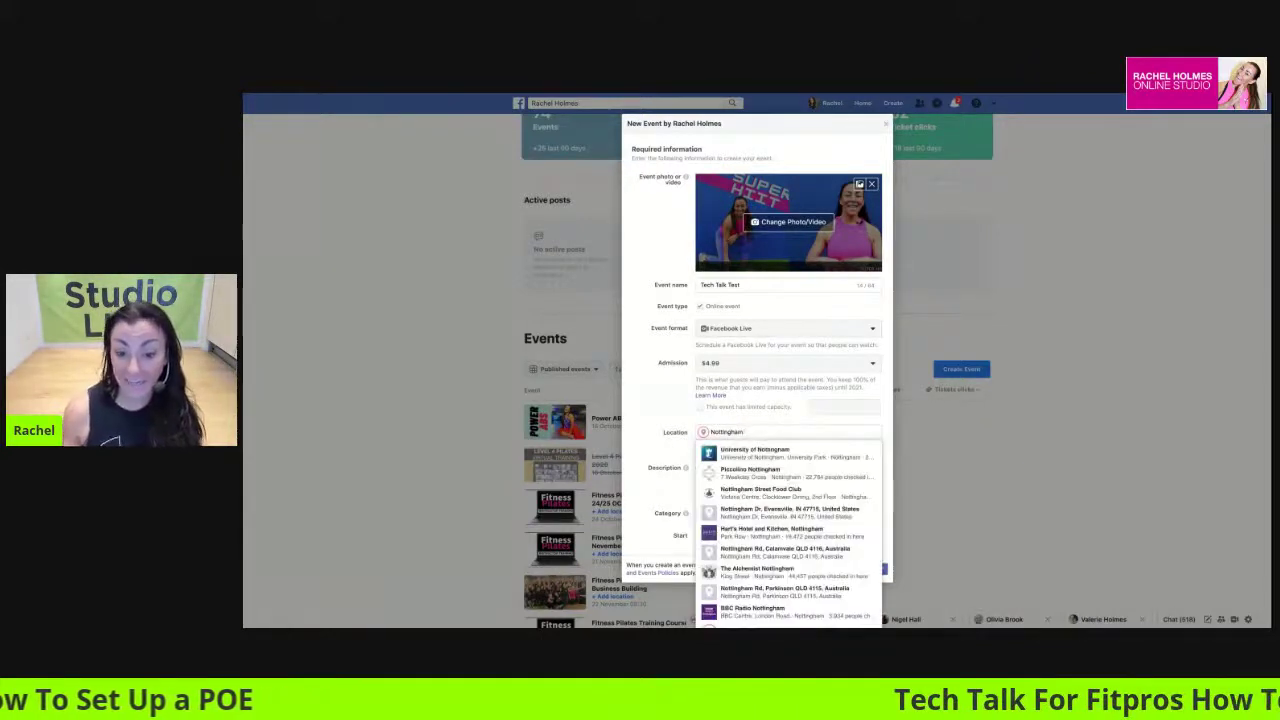
pyautogui.press('Escape')
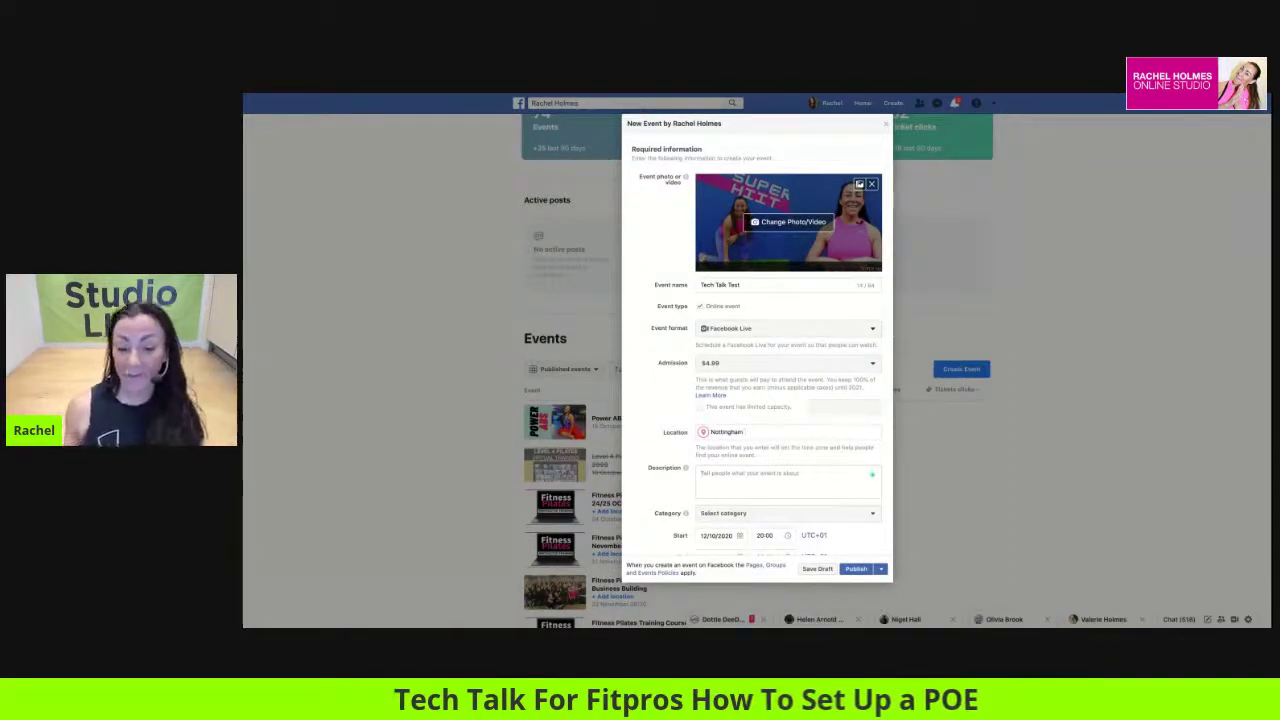
pyautogui.click(788, 481)
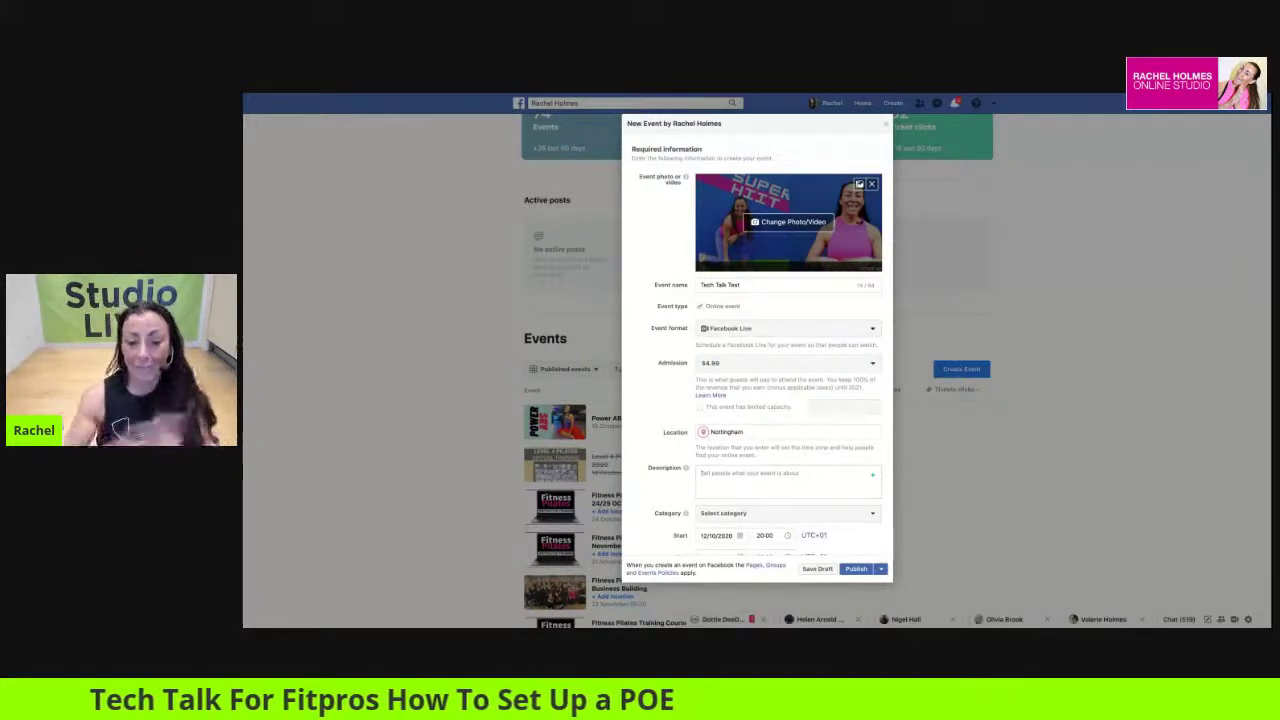
pyautogui.write('Test')
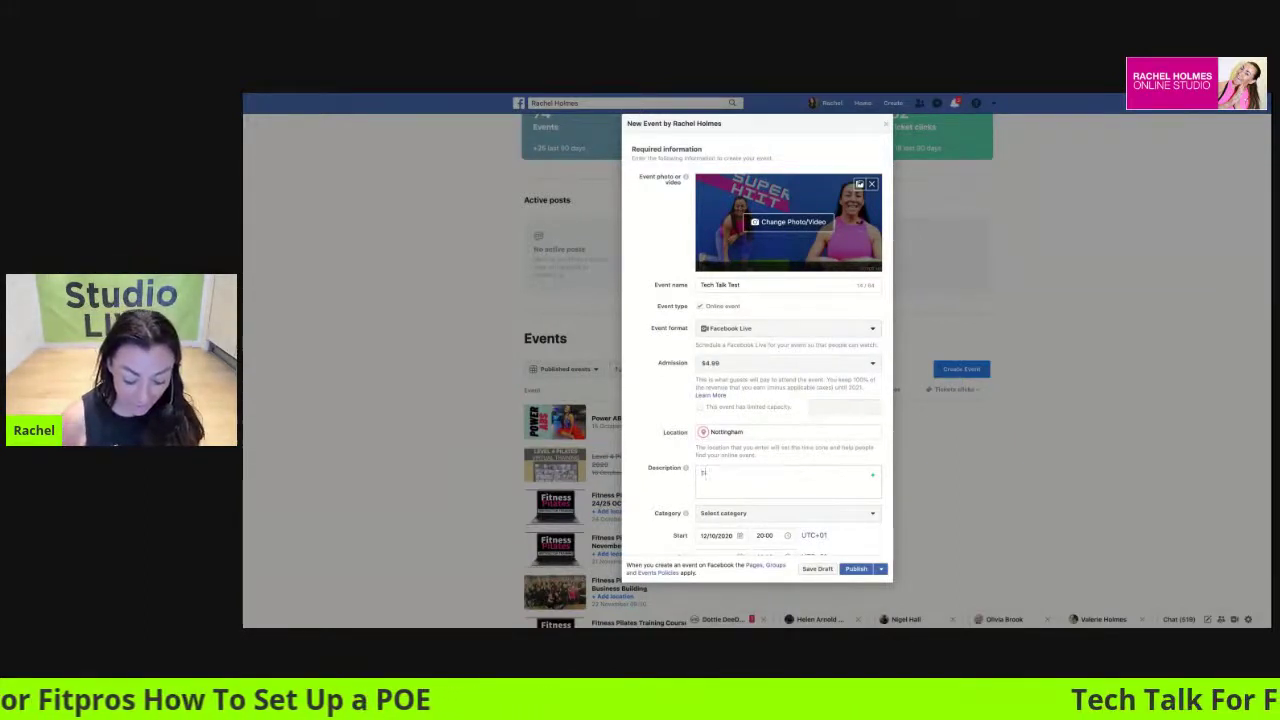
pyautogui.write(' tes')
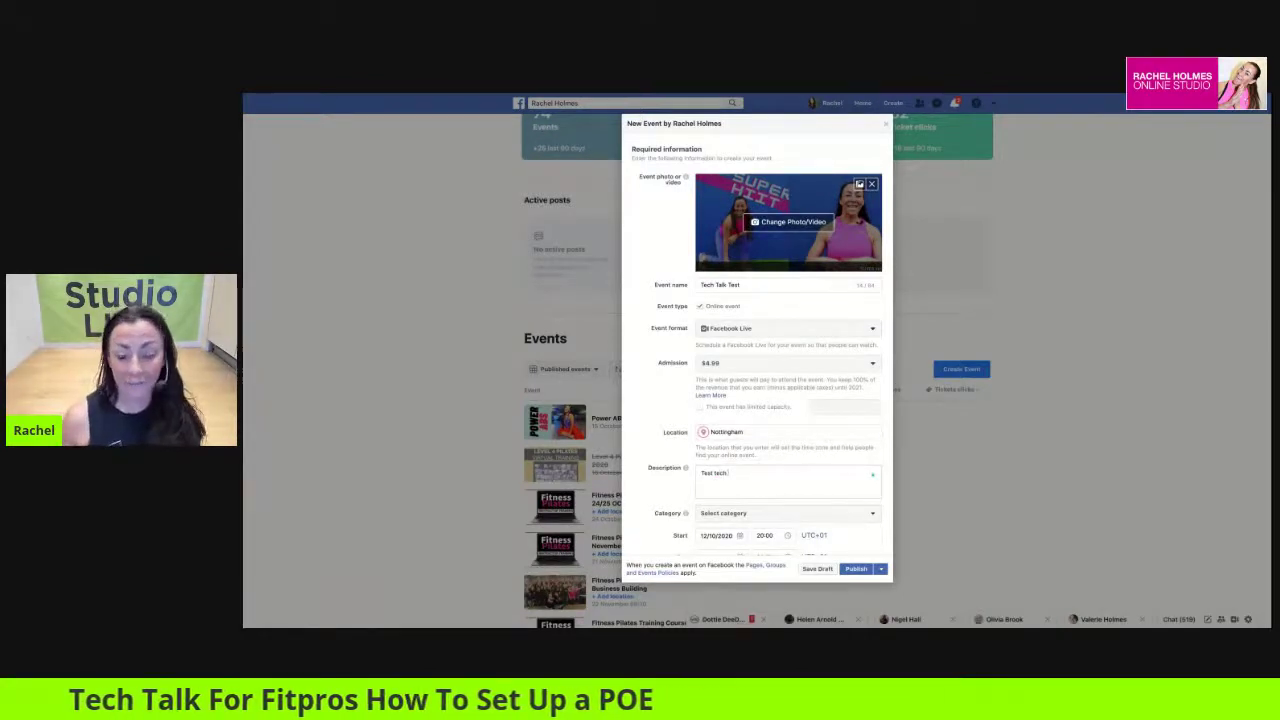
# Set the event's category to Fitness.
pyautogui.click(872, 513)
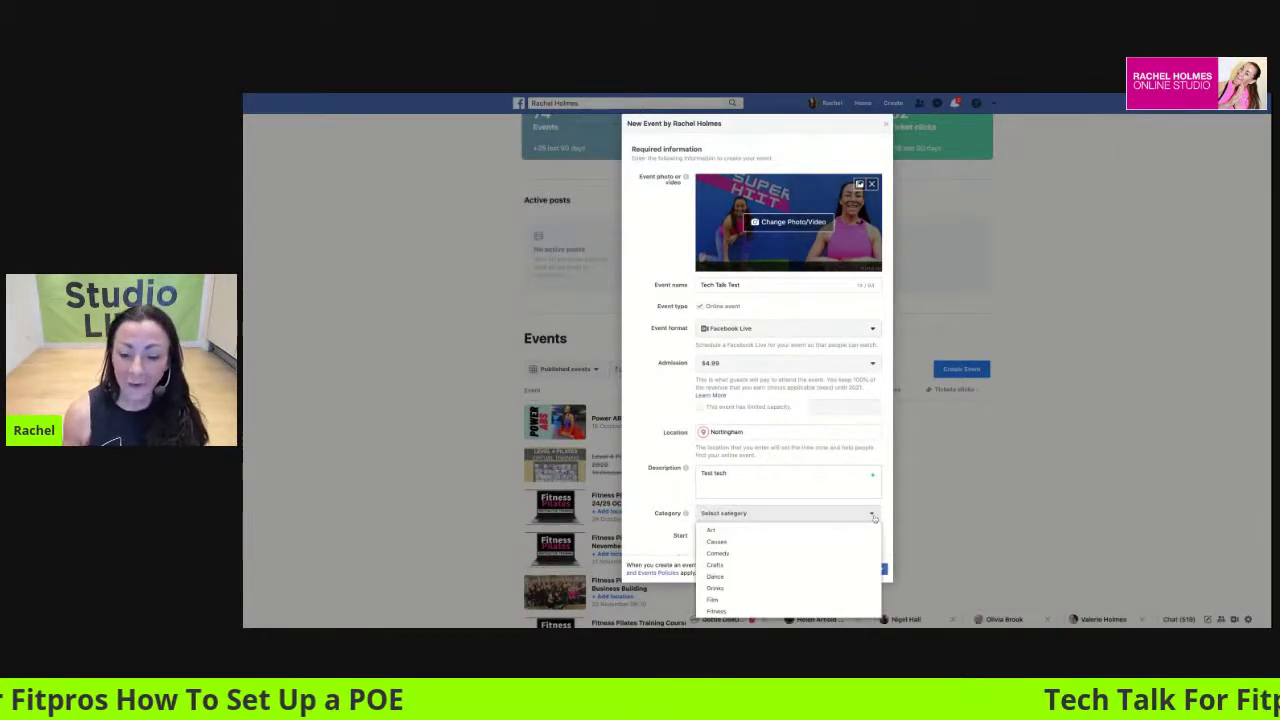
pyautogui.click(874, 515)
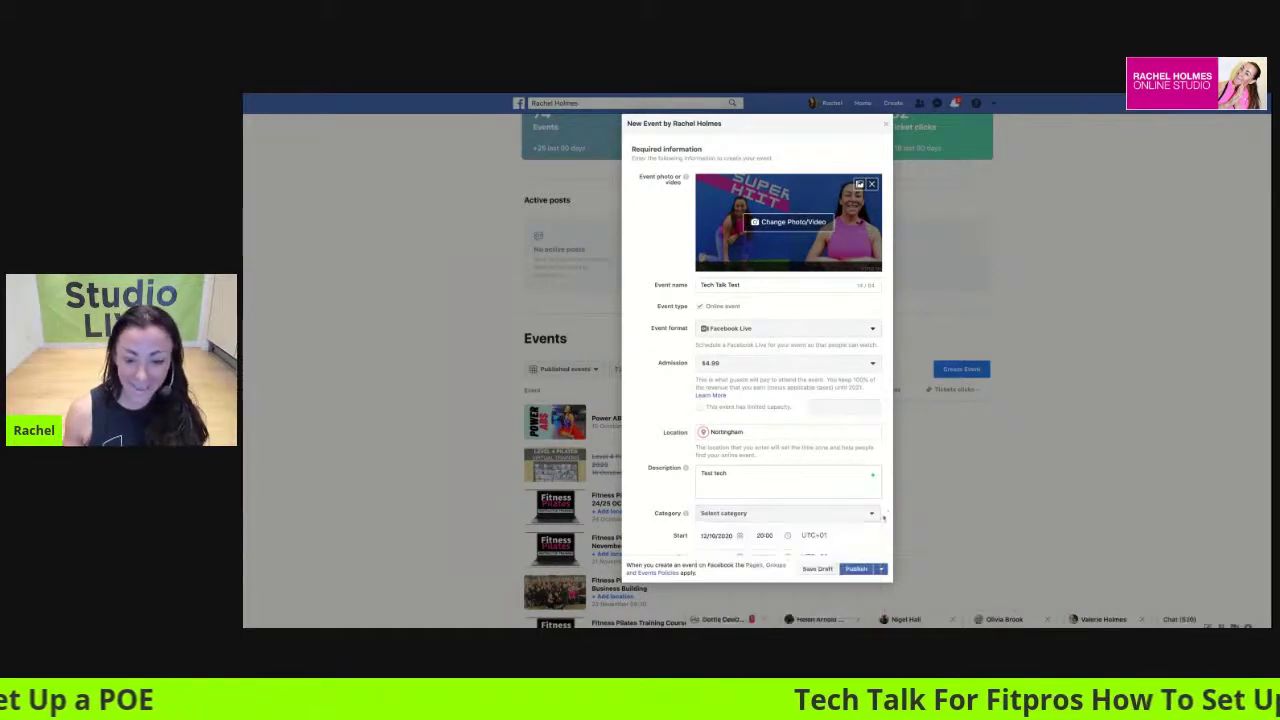
pyautogui.scroll(-1, 883, 518)
pyautogui.scroll(-3, 883, 518)
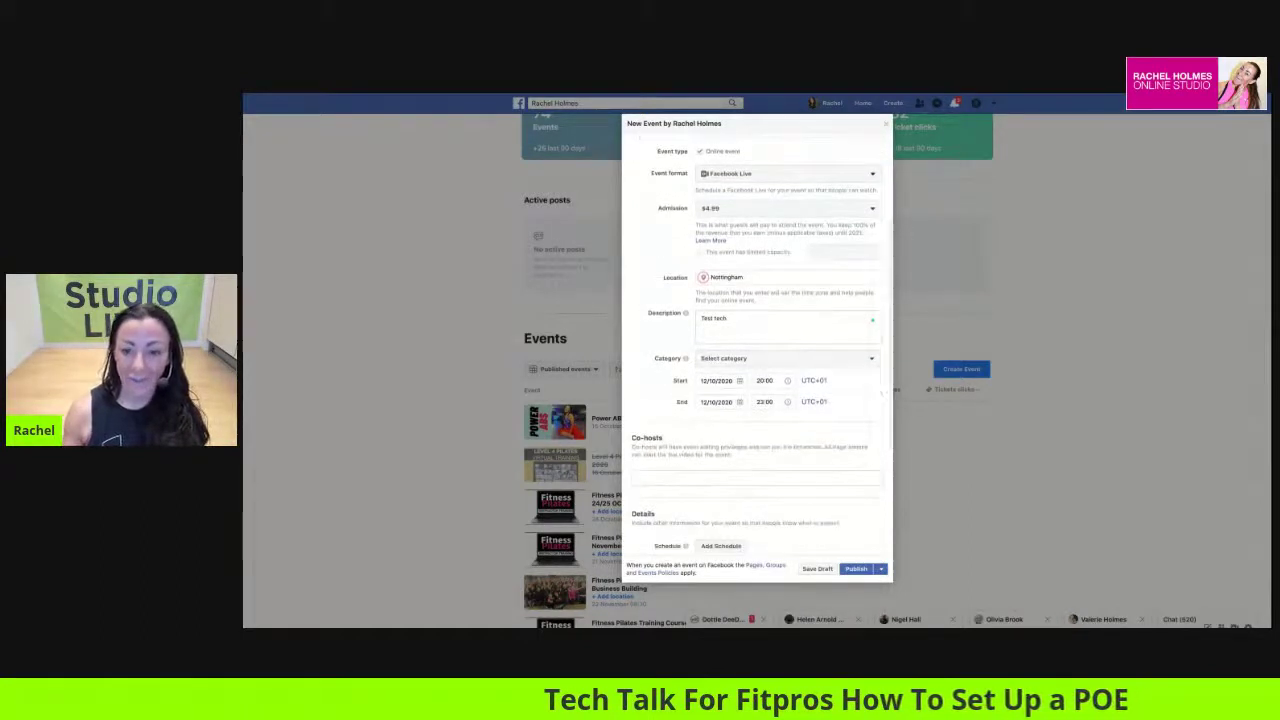
pyautogui.click(870, 365)
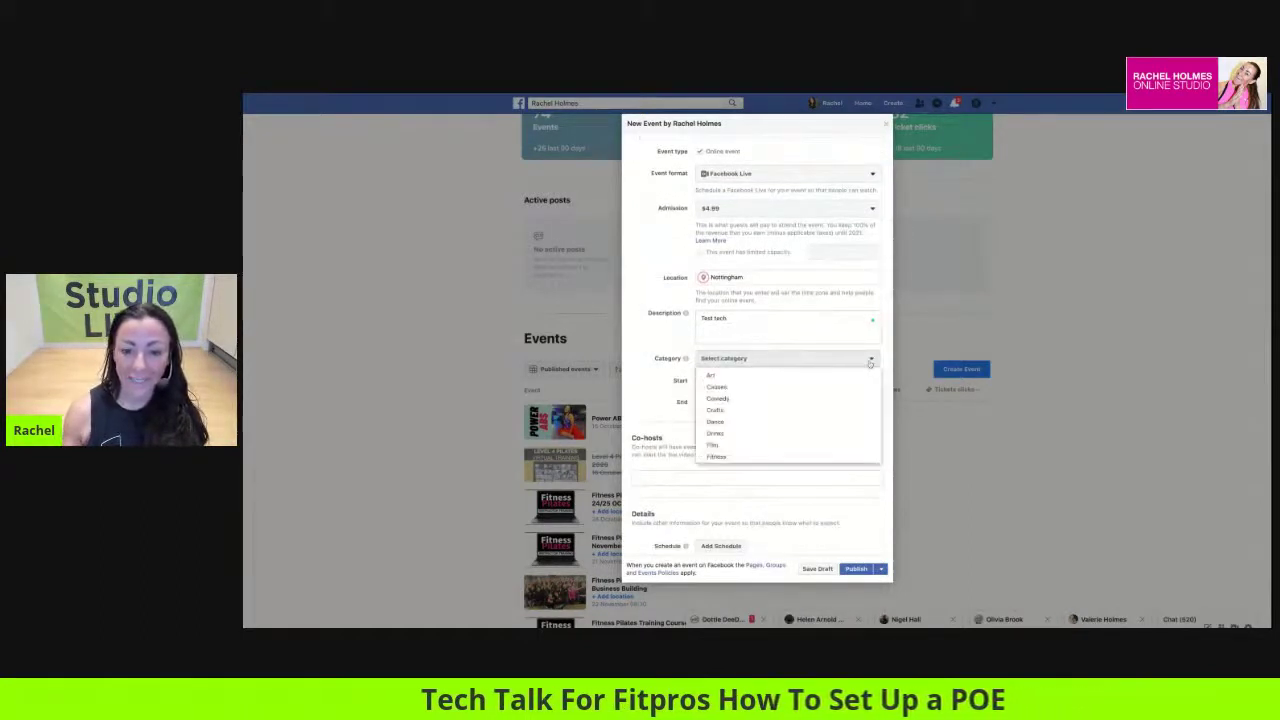
pyautogui.click(770, 458)
# Schedule the event for 19/10/2020, starting at 20:00 and ending at 21:00.
pyautogui.click(740, 381)
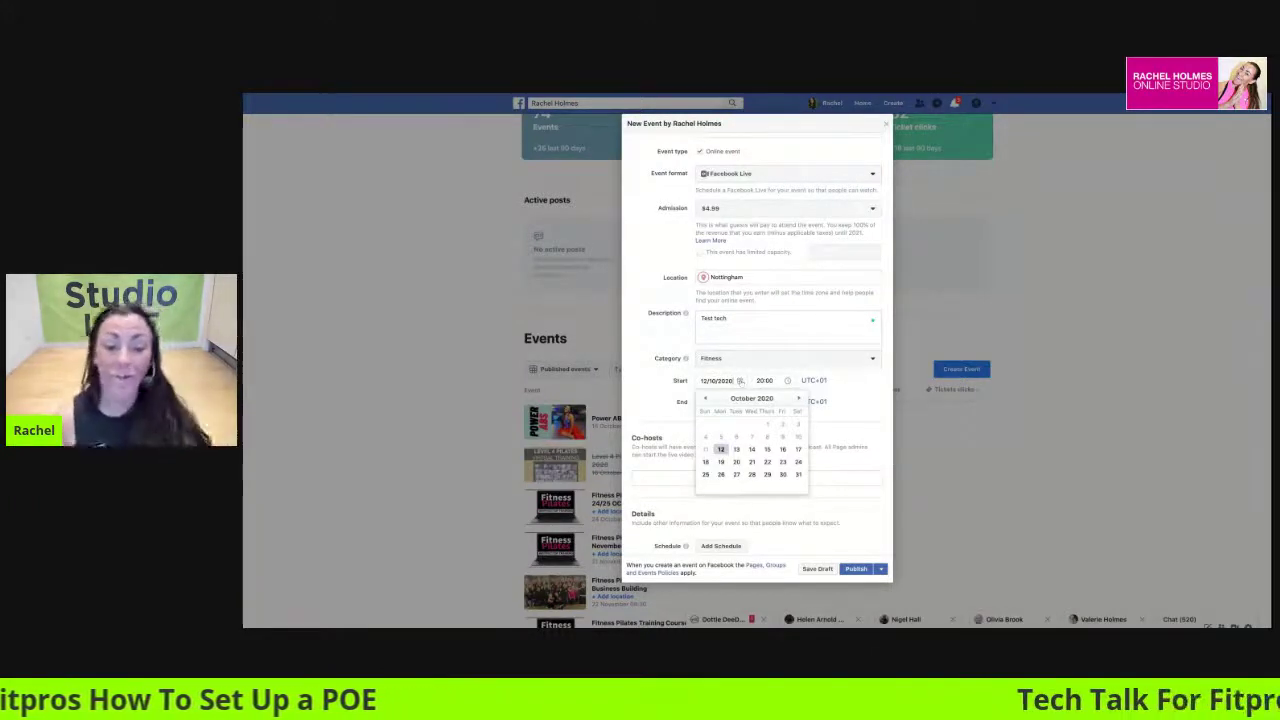
pyautogui.click(721, 462)
pyautogui.click(787, 381)
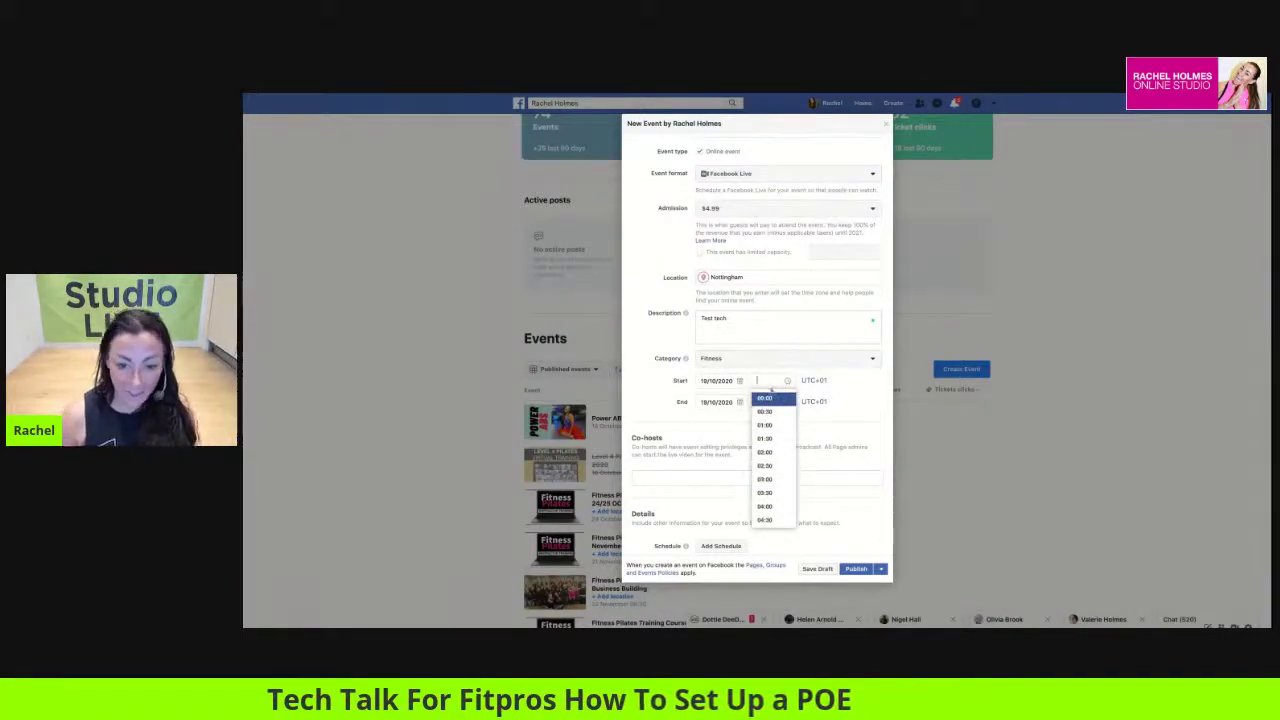
pyautogui.write('20:00')
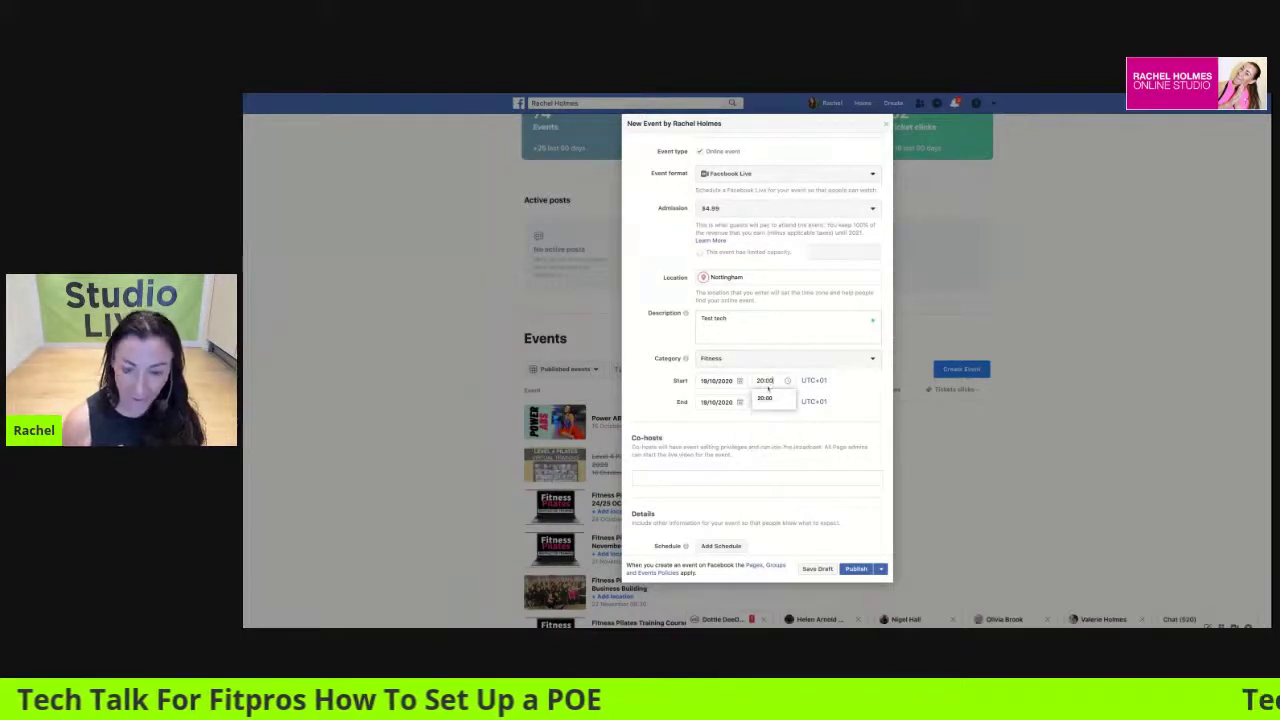
pyautogui.press('Return')
pyautogui.click(785, 401)
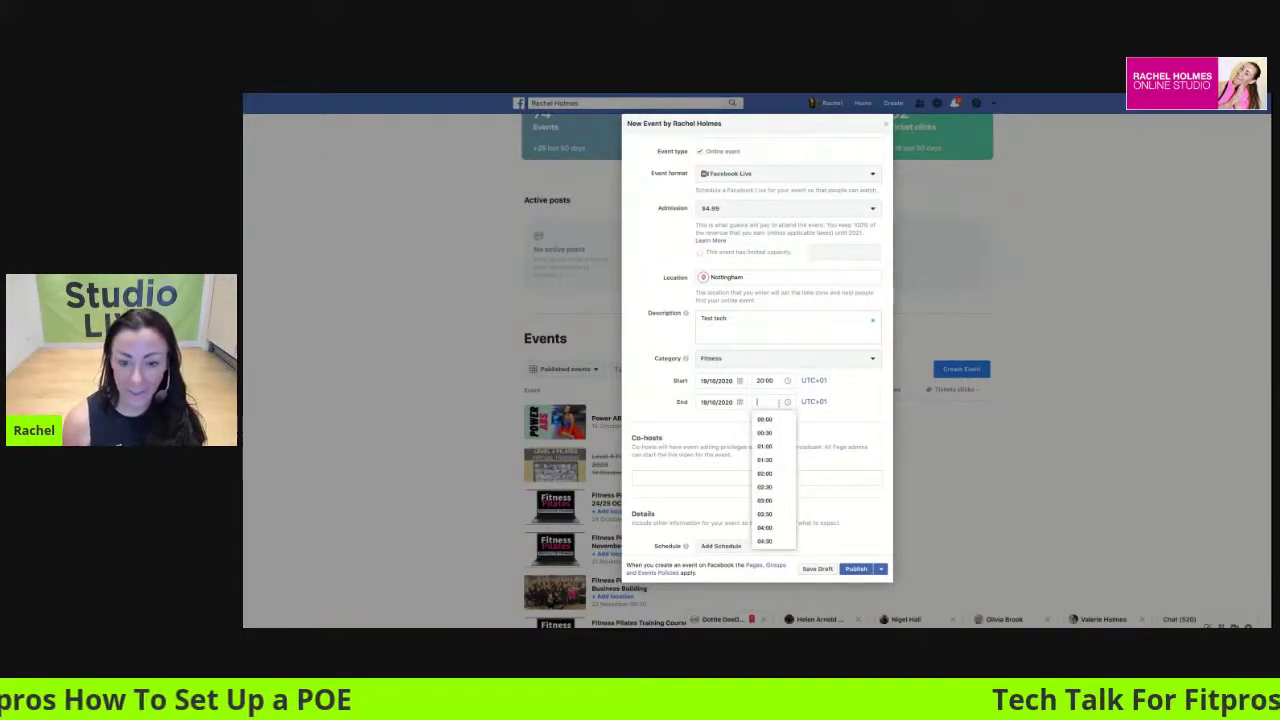
pyautogui.write('21:00')
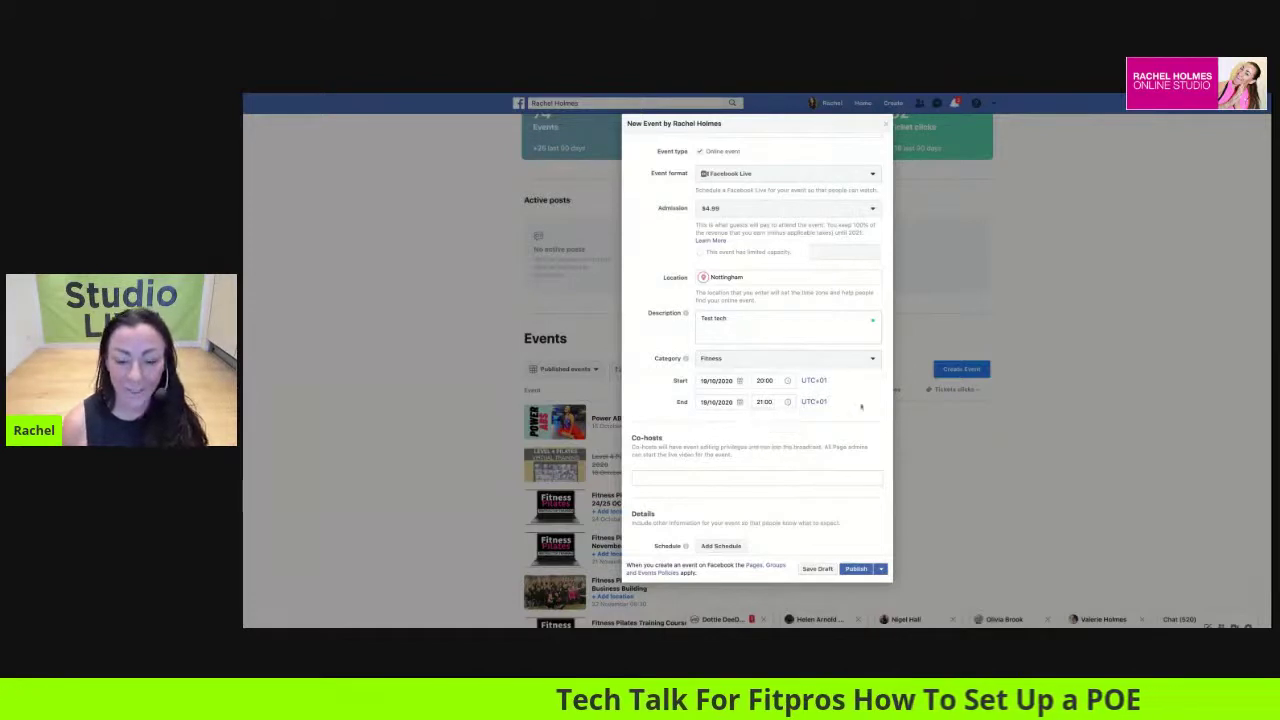
pyautogui.press('Return')
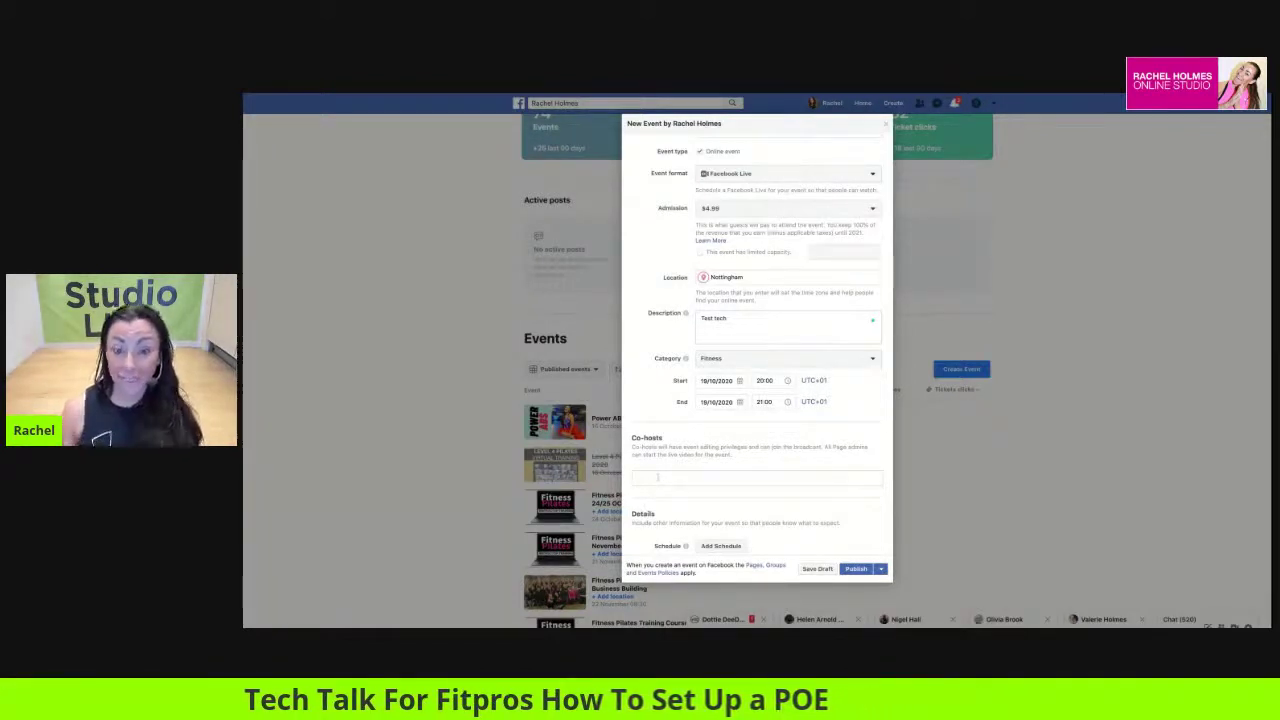
pyautogui.scroll(-3, 747, 480)
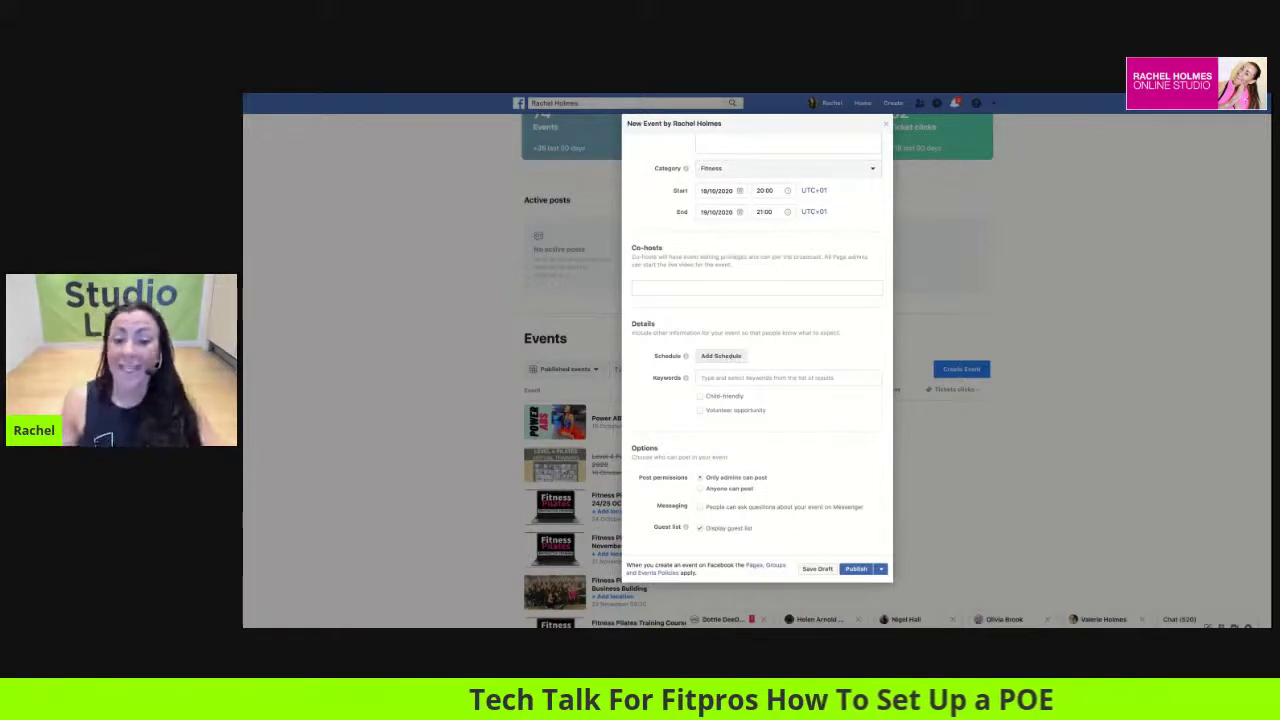
pyautogui.click(720, 356)
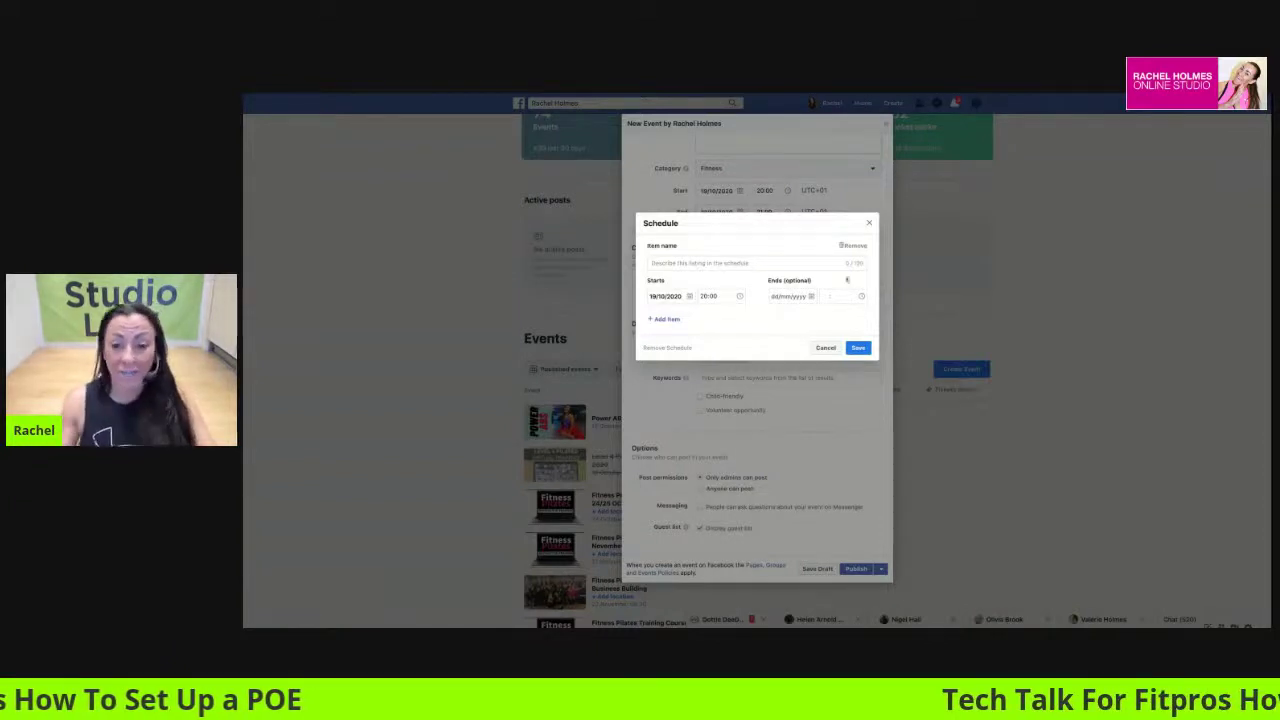
pyautogui.click(869, 222)
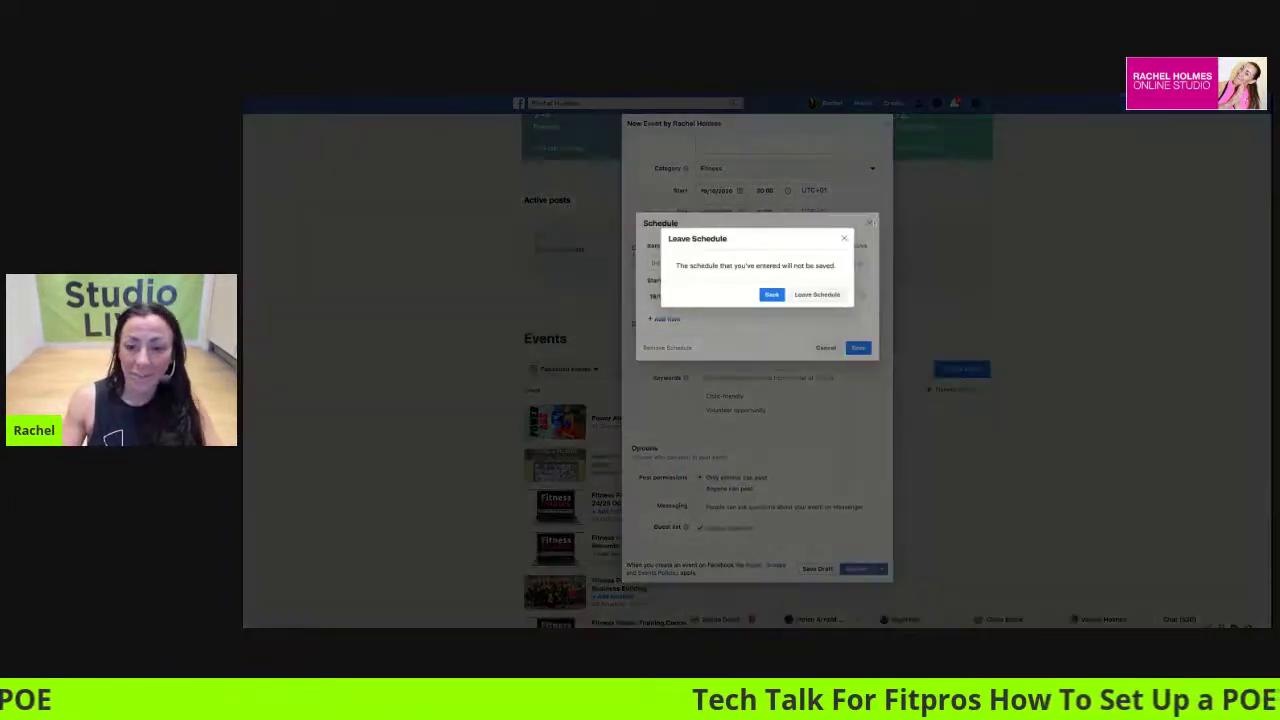
pyautogui.click(772, 294)
pyautogui.click(886, 125)
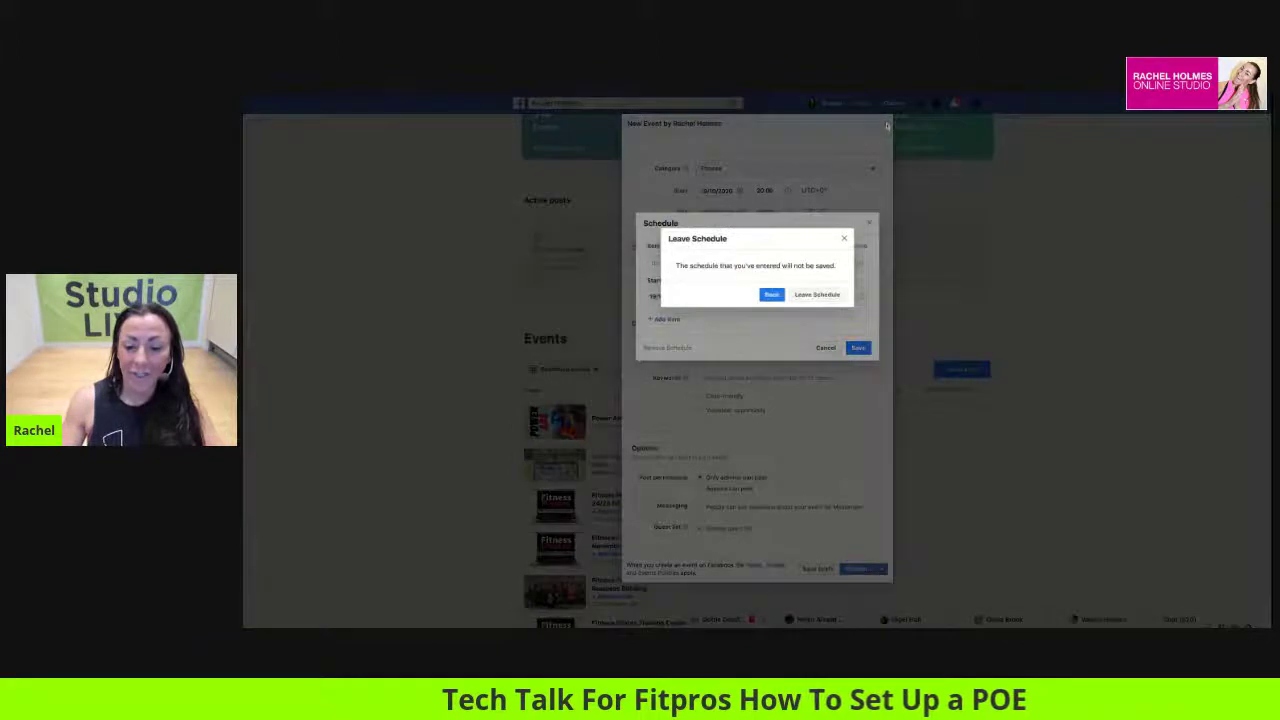
pyautogui.click(816, 295)
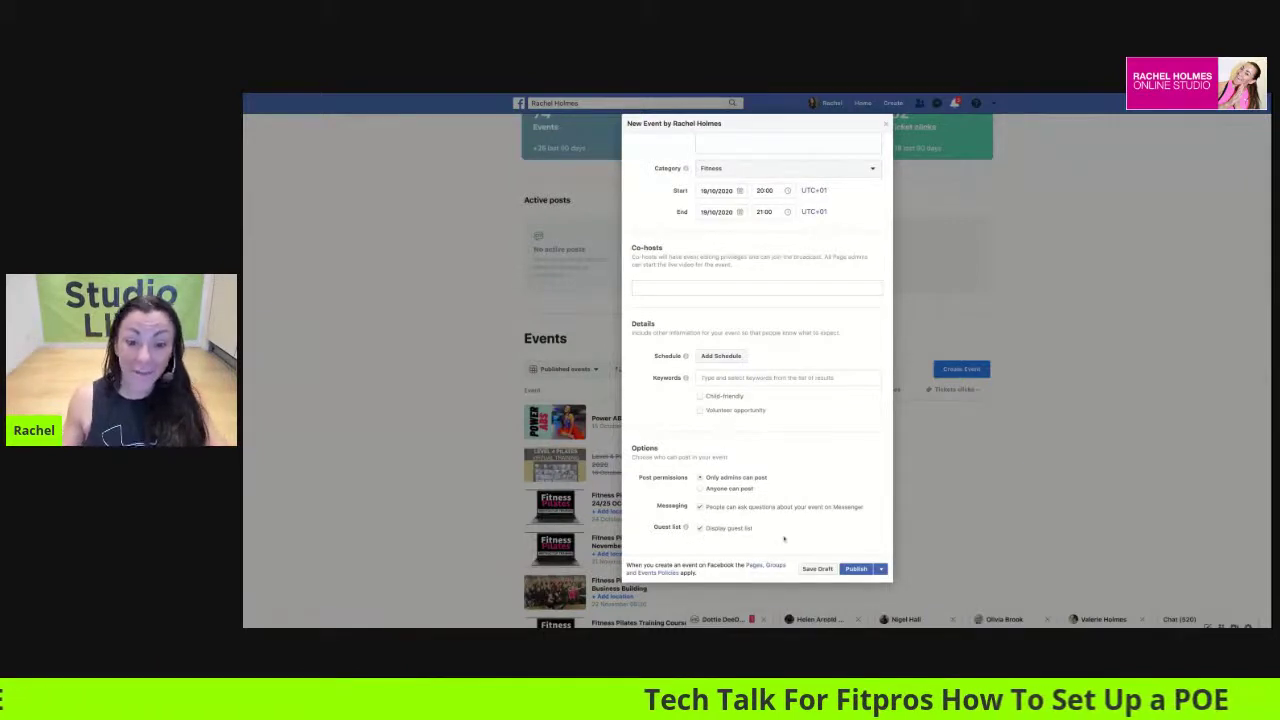
# Publish the Tech Talk Test event.
pyautogui.click(857, 569)
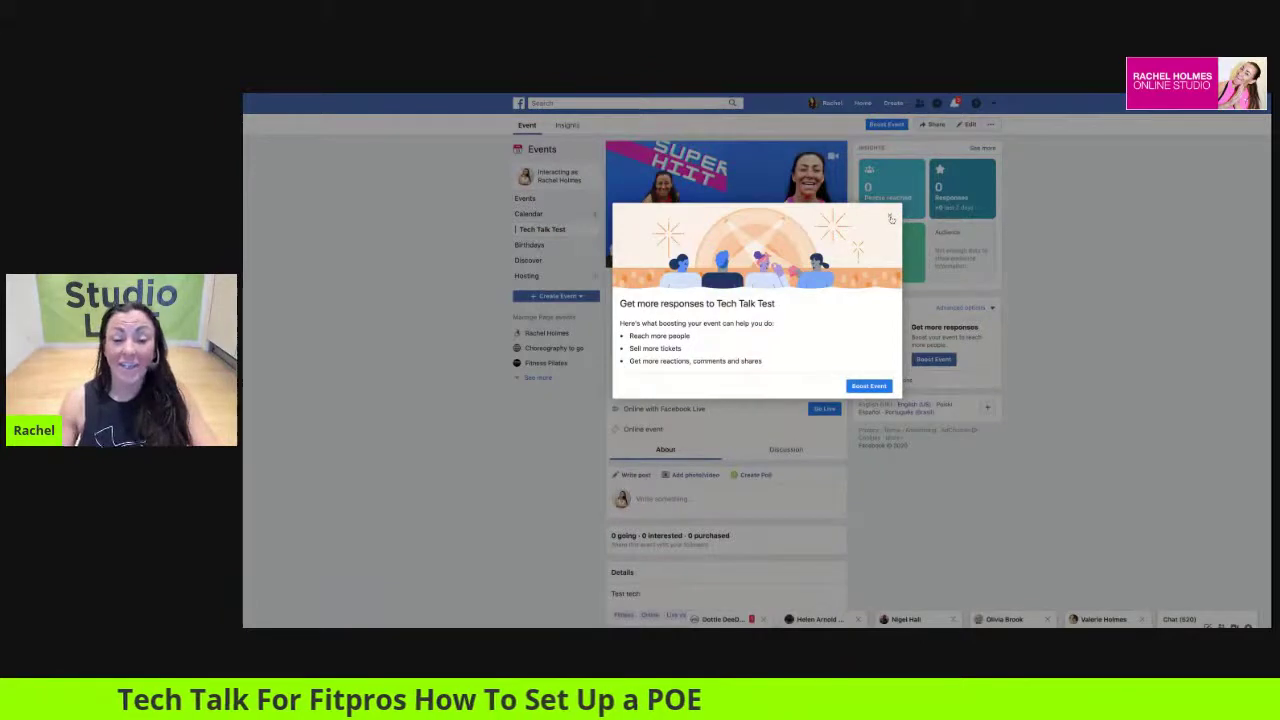
pyautogui.click(868, 385)
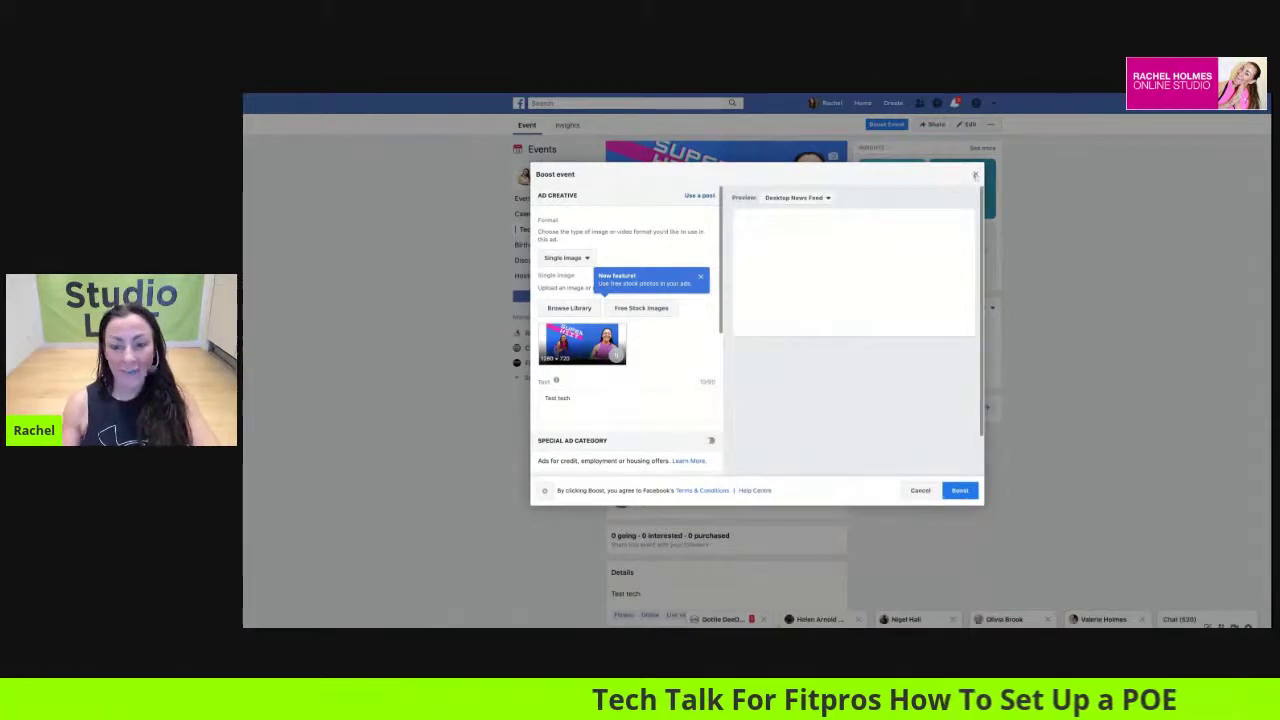
pyautogui.click(975, 175)
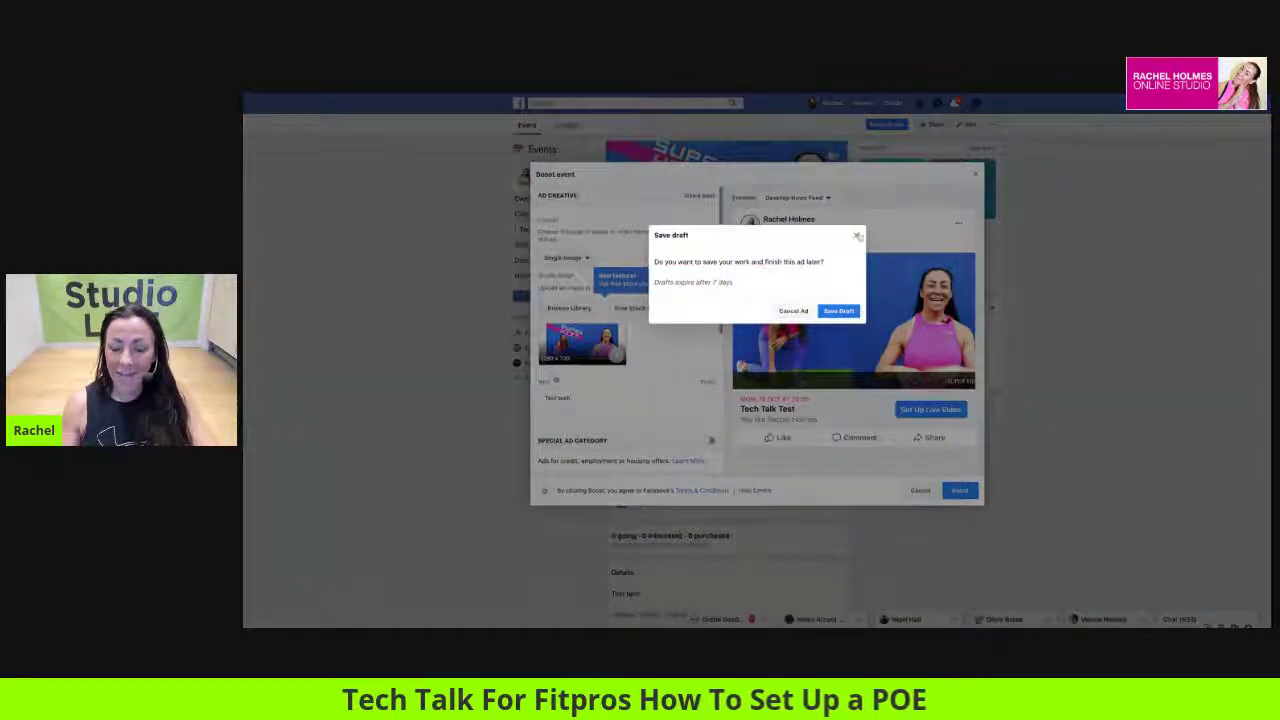
pyautogui.click(857, 236)
pyautogui.click(976, 175)
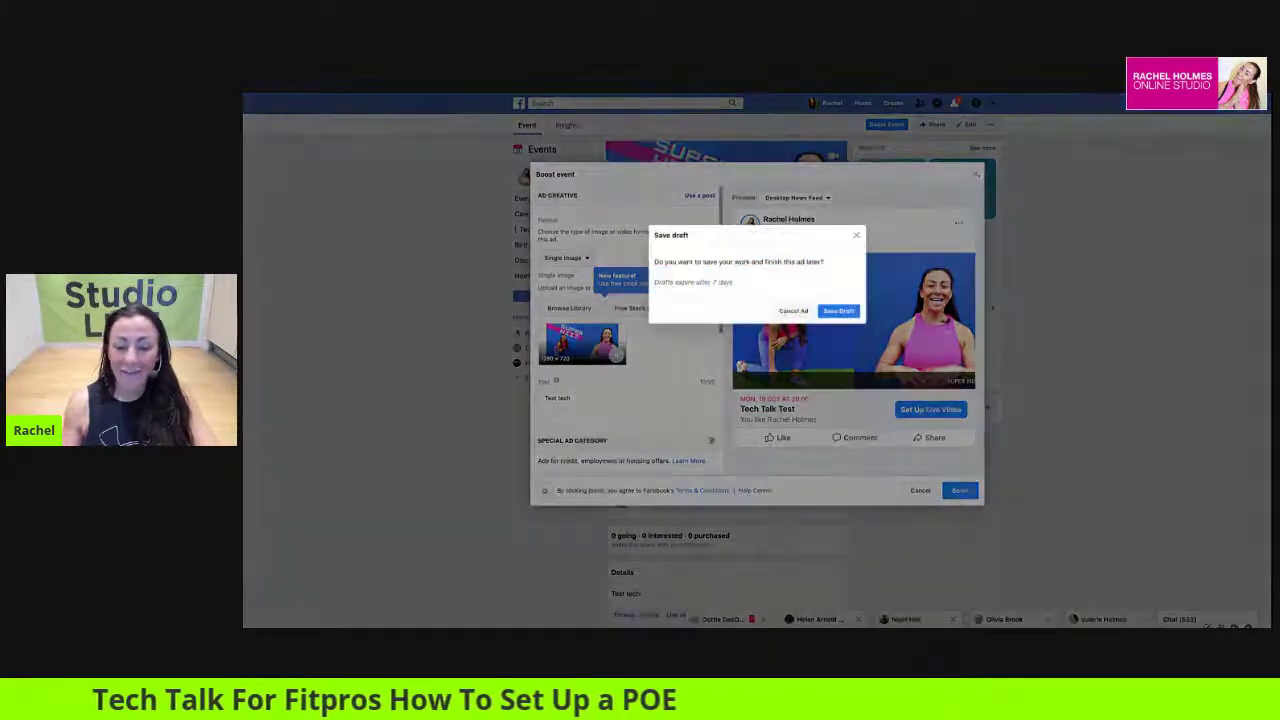
pyautogui.click(857, 237)
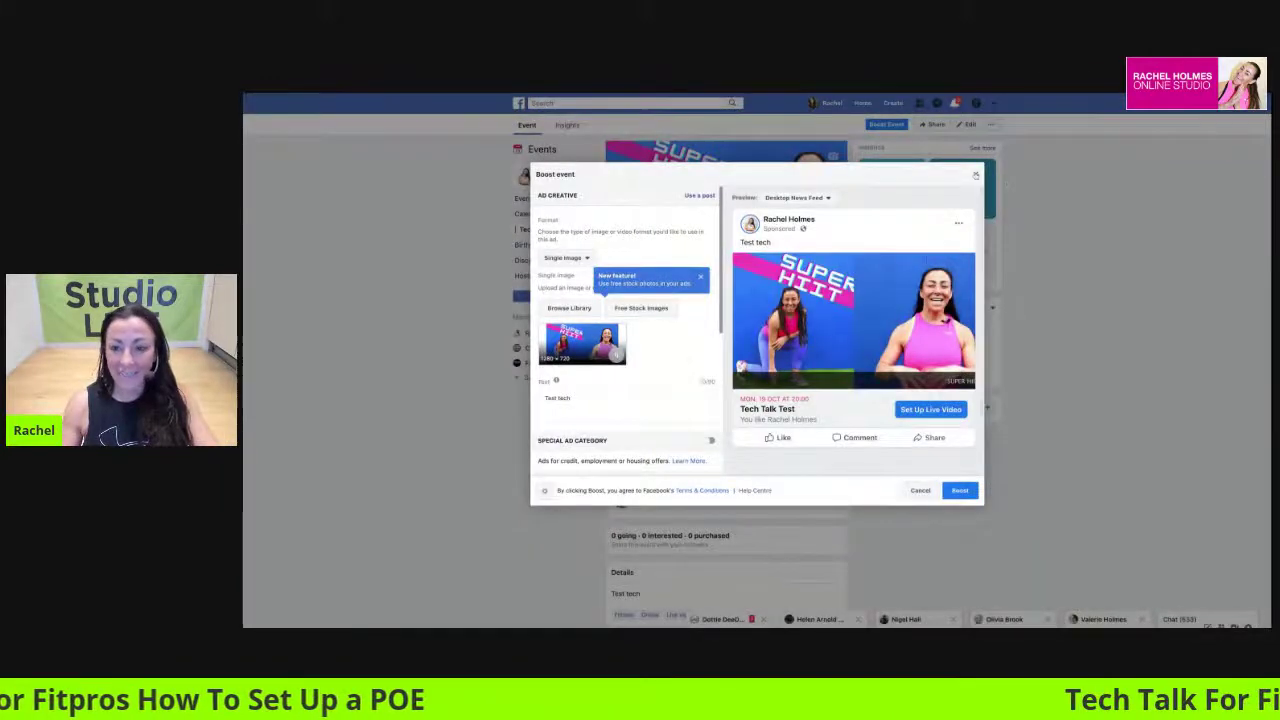
pyautogui.click(976, 175)
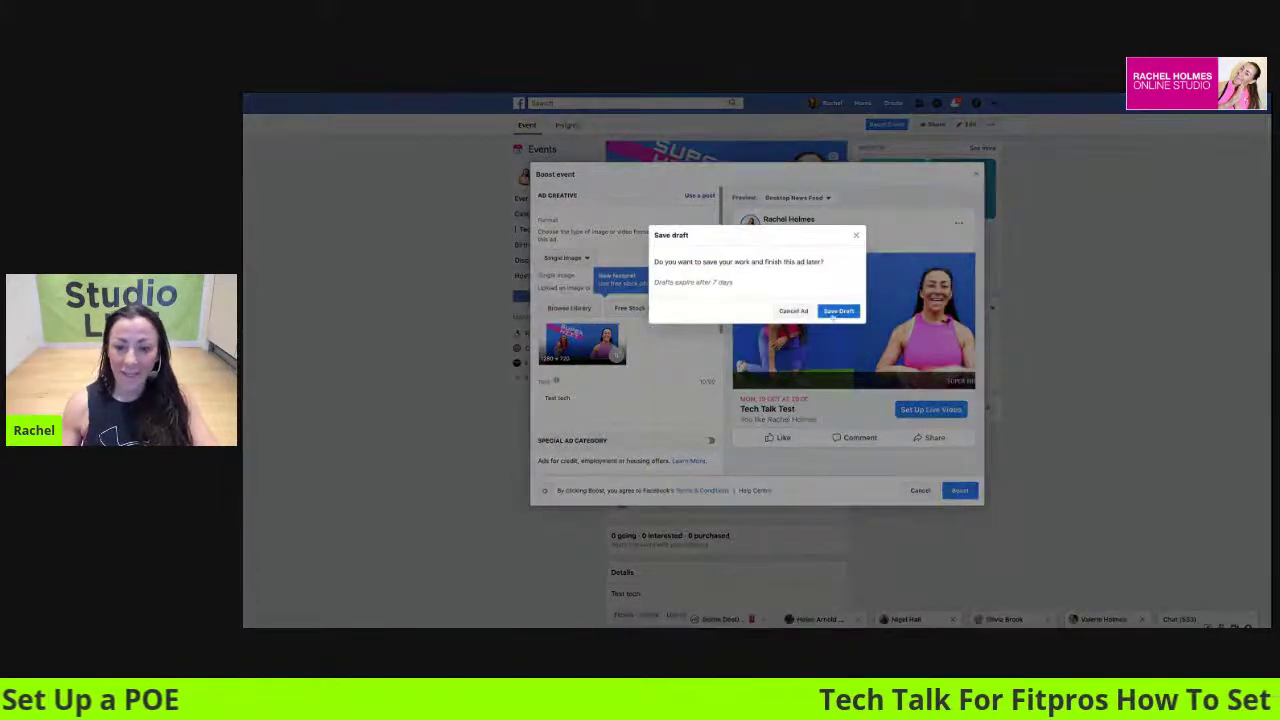
pyautogui.click(798, 311)
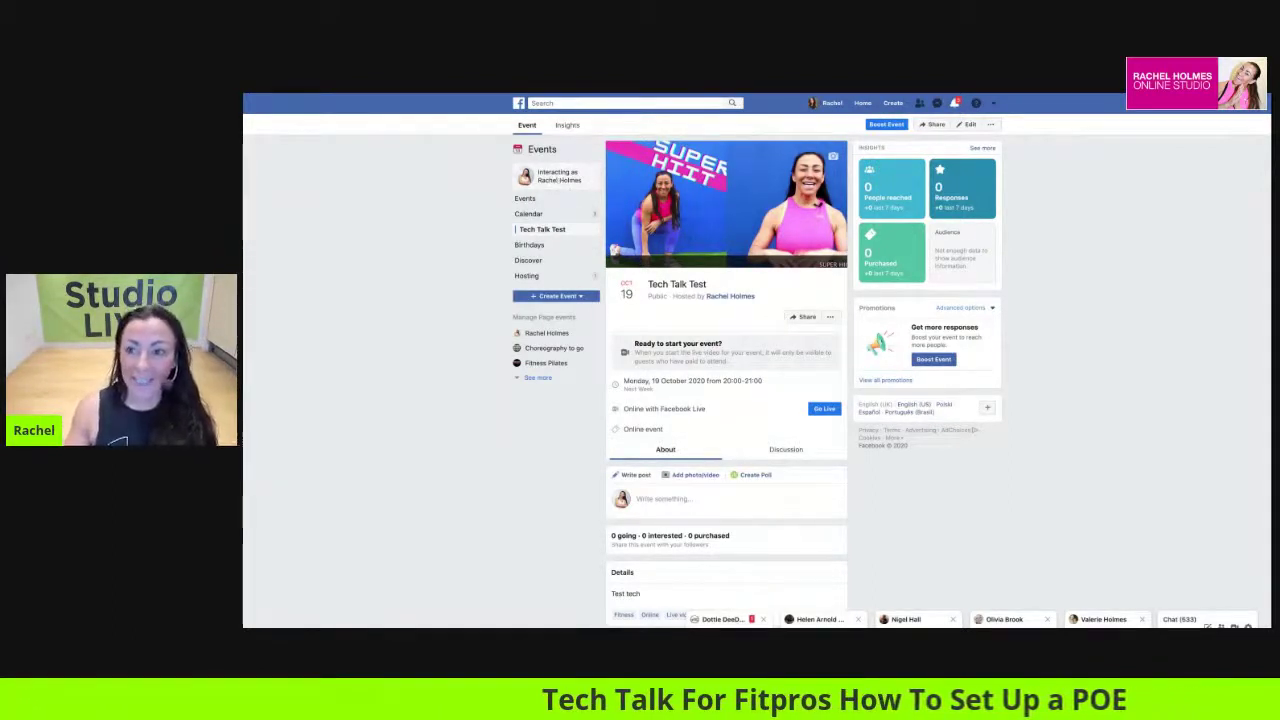
# Interact with the Tech Talk Test event as the personal profile and view the options for inviting friends, without sending invitations.
pyautogui.click(557, 177)
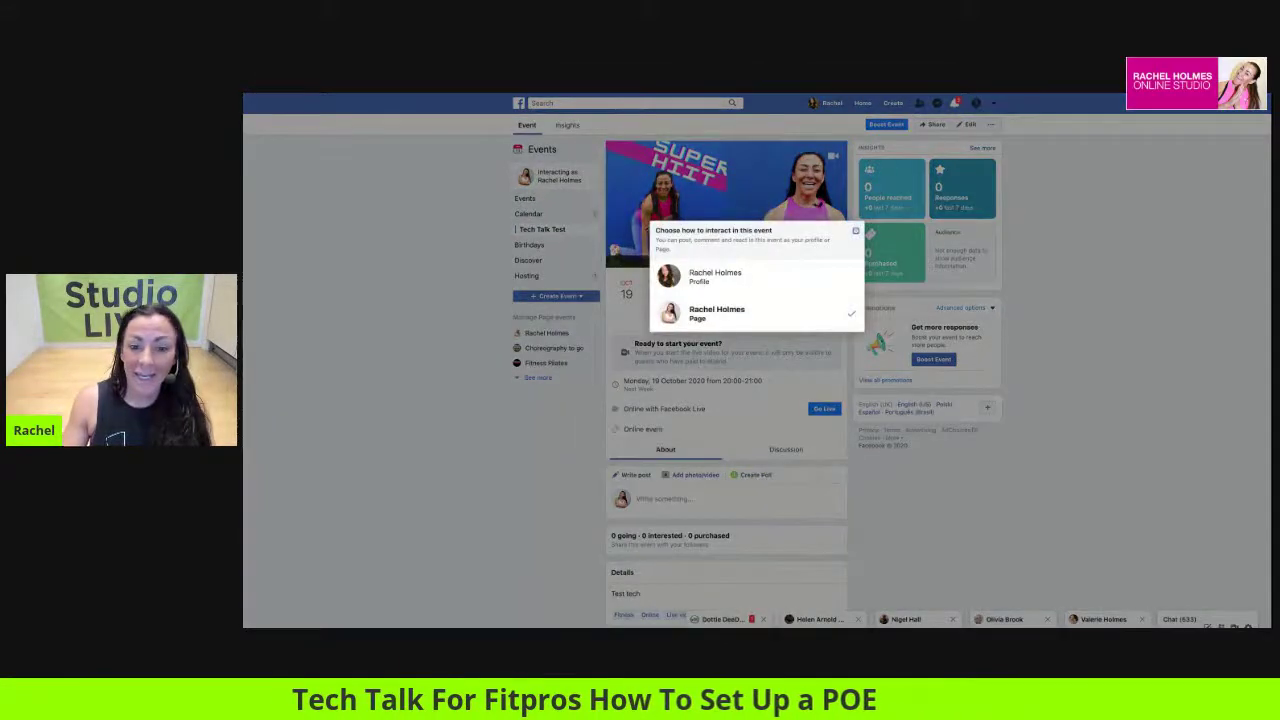
pyautogui.click(751, 279)
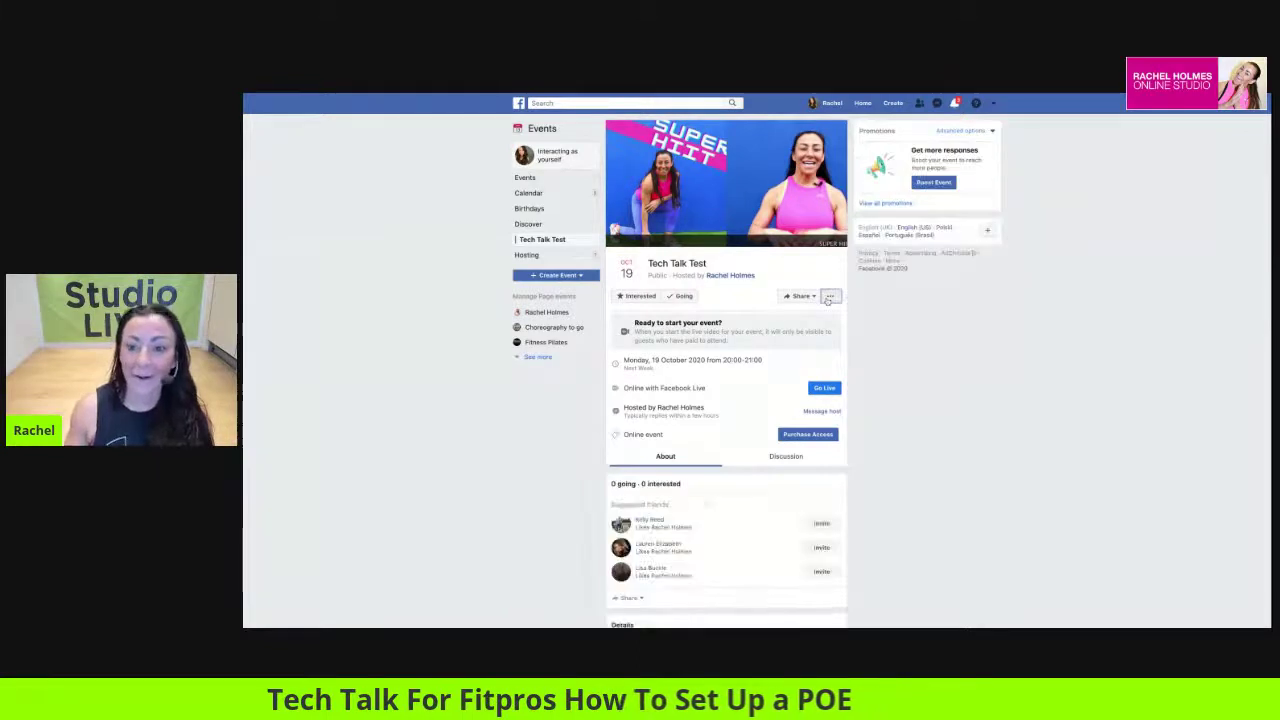
pyautogui.click(810, 298)
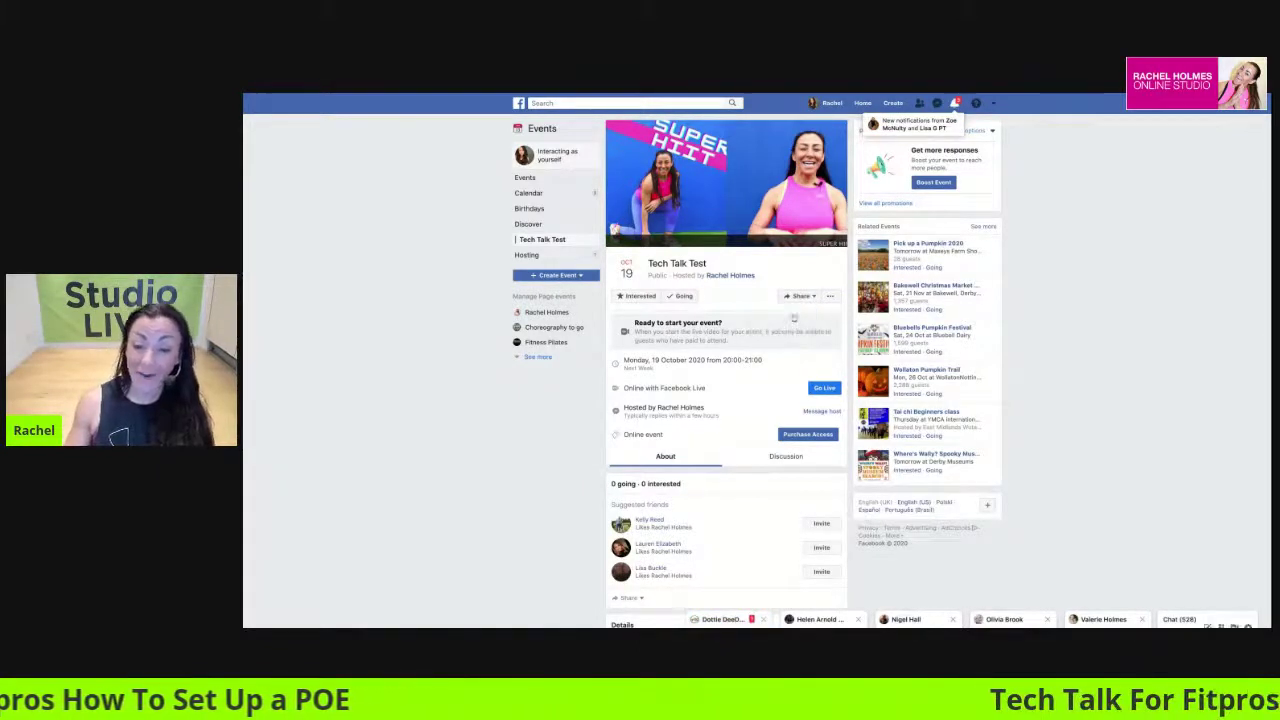
pyautogui.click(798, 316)
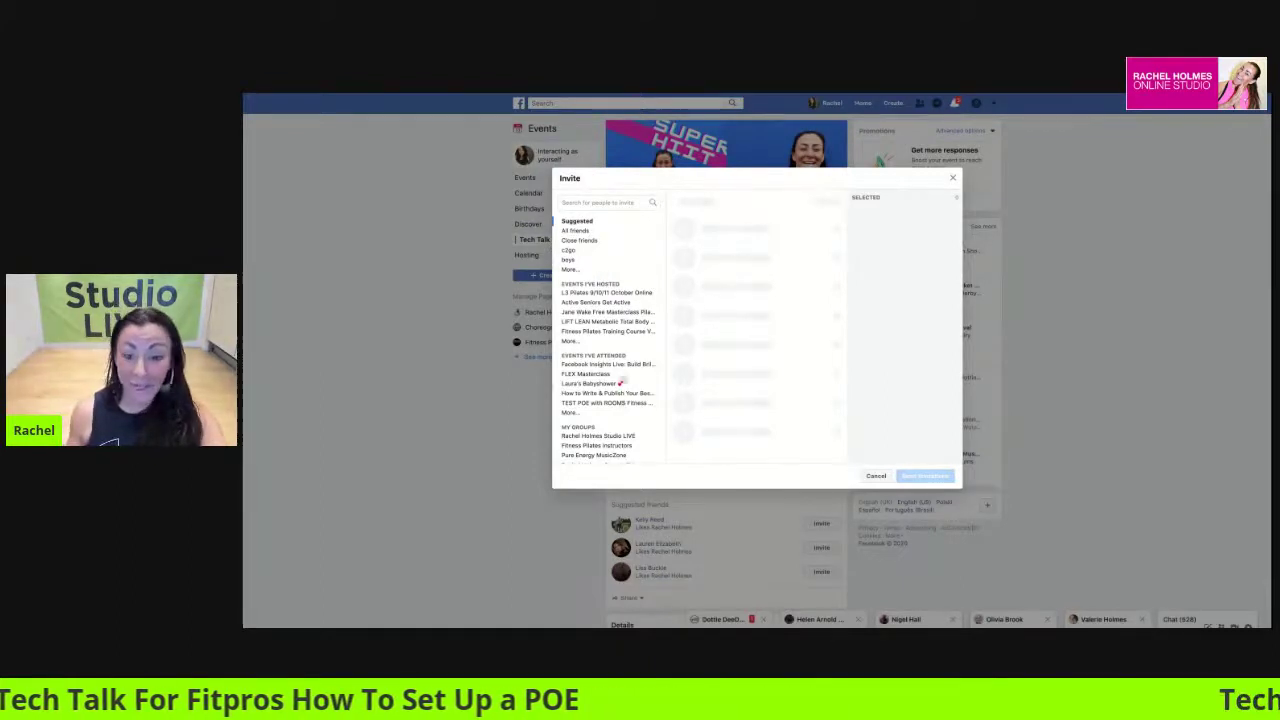
pyautogui.click(952, 178)
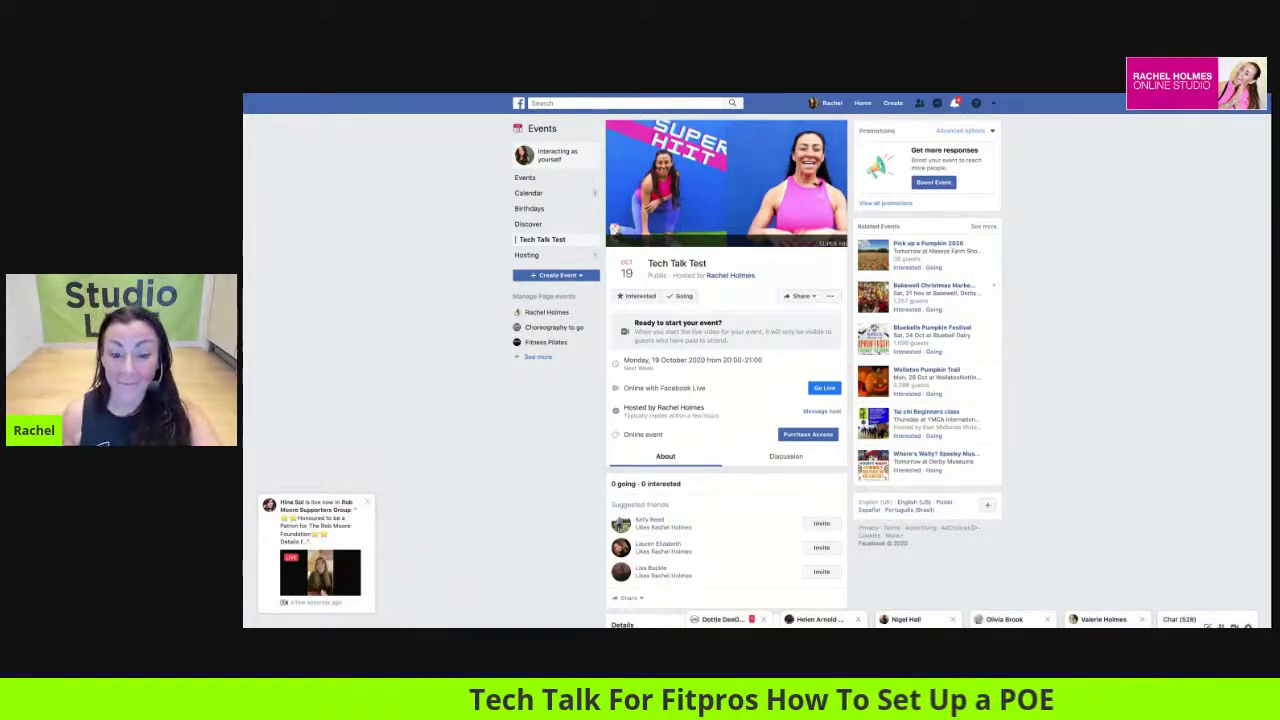
# Switch back to interacting with the Tech Talk Test event as the Page.
pyautogui.click(550, 160)
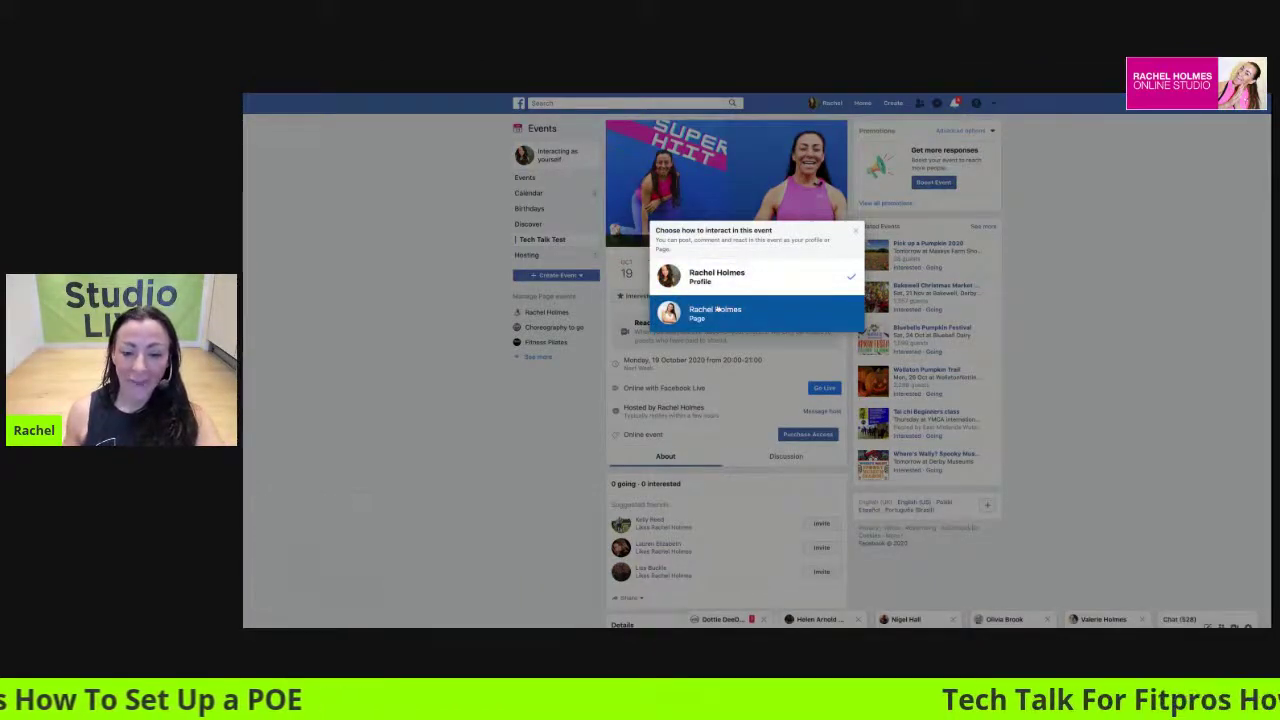
pyautogui.click(714, 311)
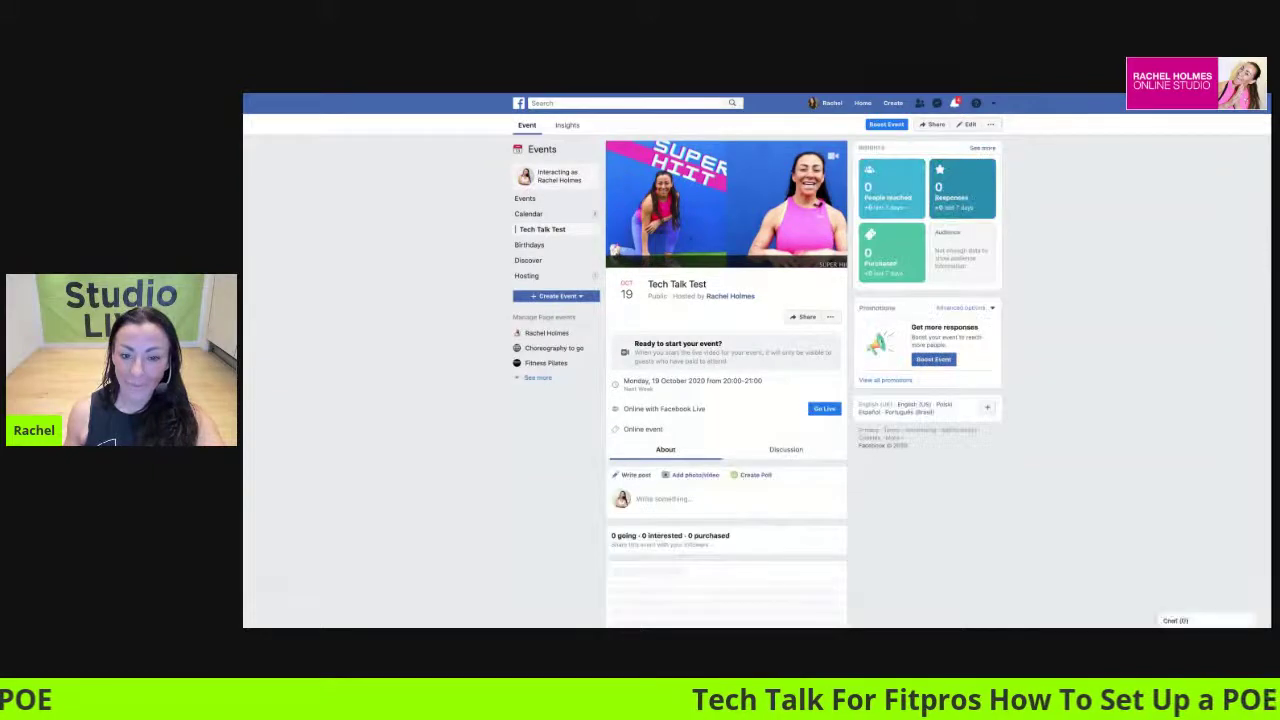